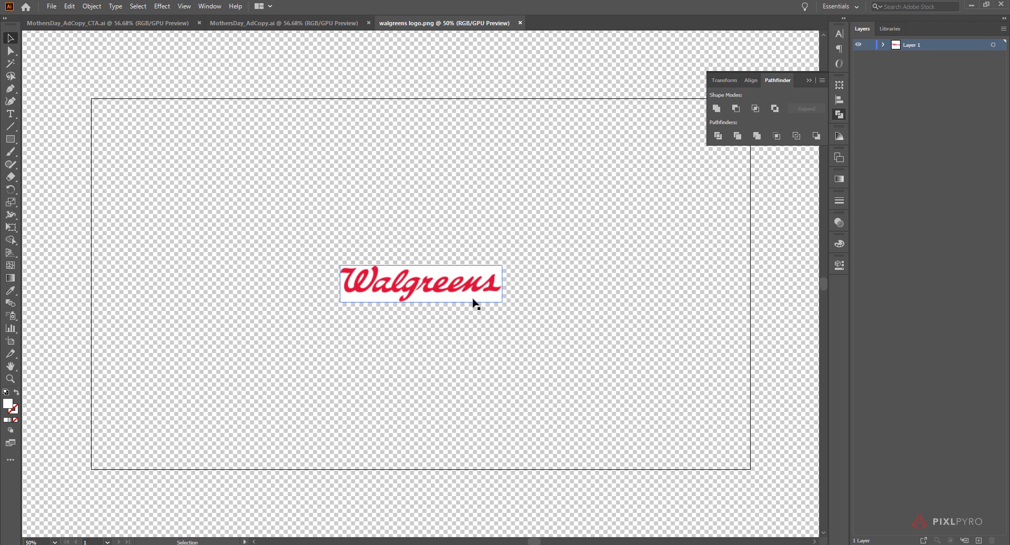
# Step: Trace the Walgreens logo image with Image Trace, using Color mode and the Tracing Result view
pyautogui.click(692, 266)
pyautogui.click(210, 6)
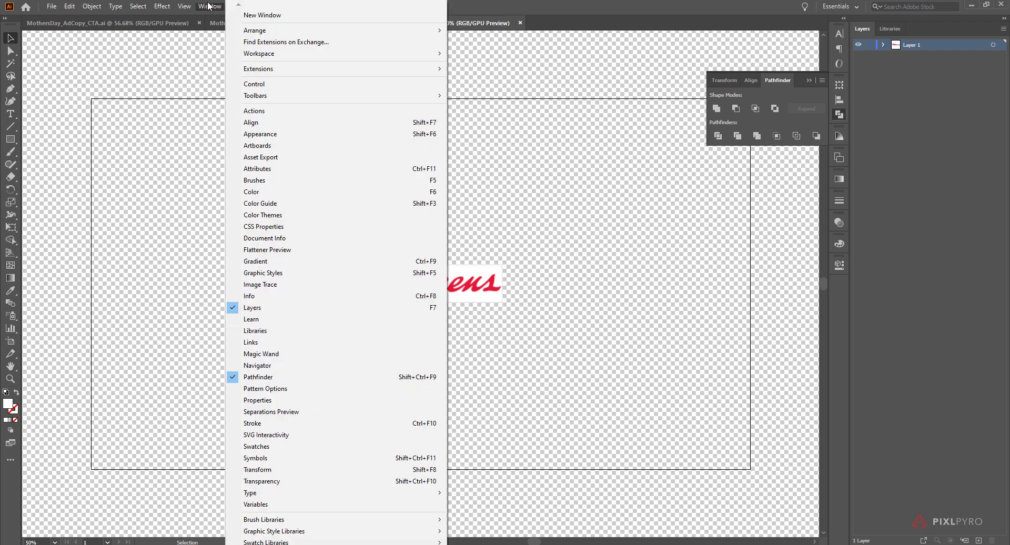
pyautogui.click(294, 285)
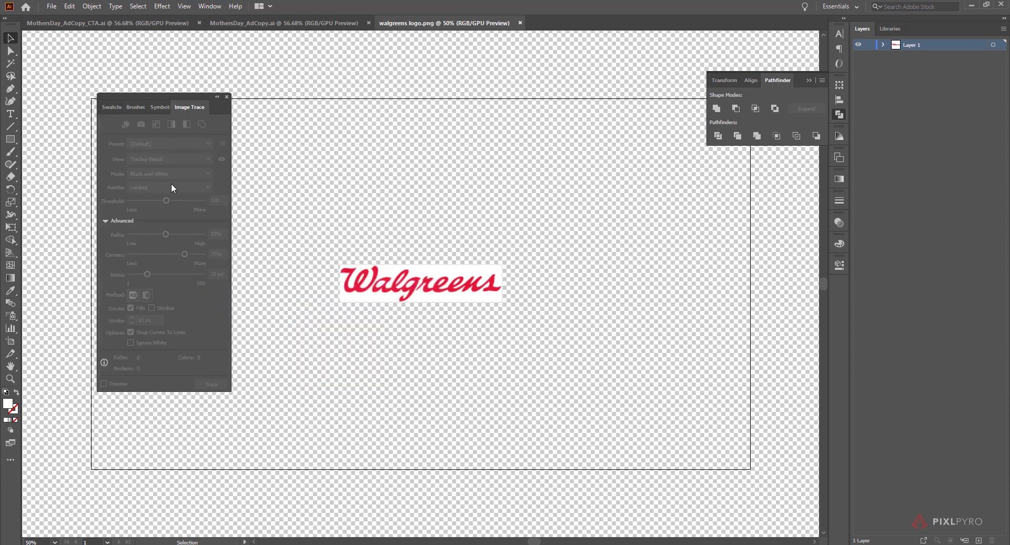
pyautogui.click(407, 290)
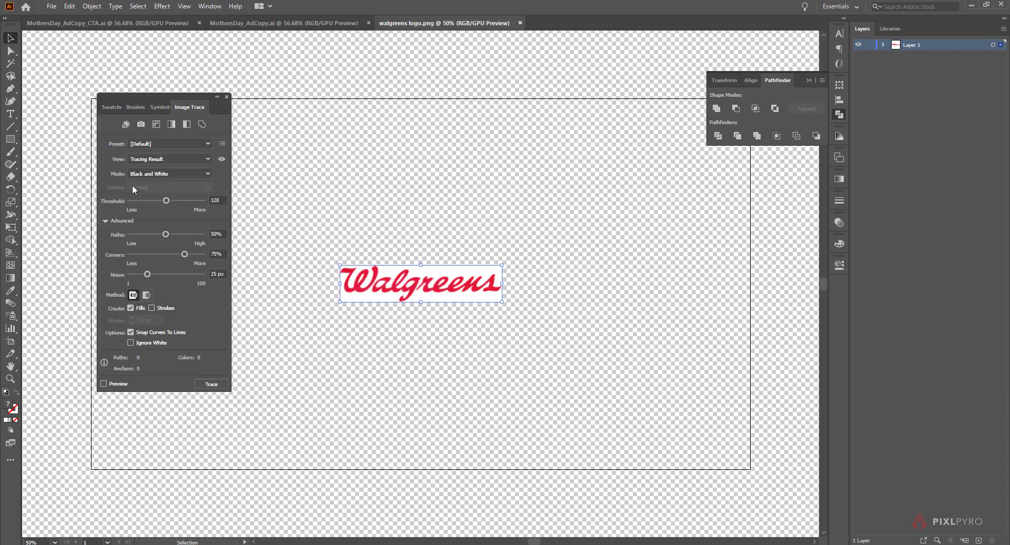
pyautogui.click(163, 174)
pyautogui.click(145, 185)
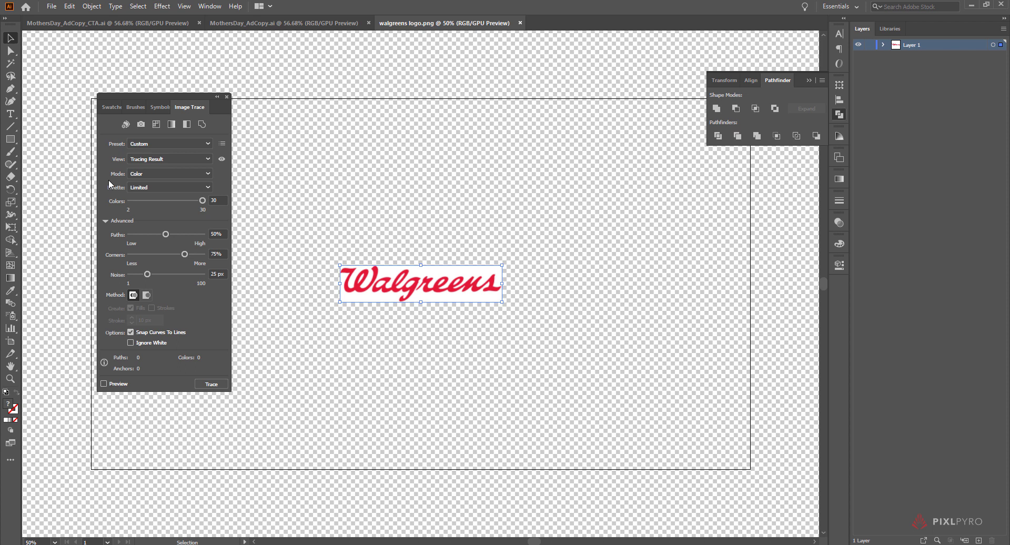
pyautogui.click(178, 160)
pyautogui.click(178, 171)
pyautogui.moveTo(157, 103); pyautogui.dragTo(156, 85)
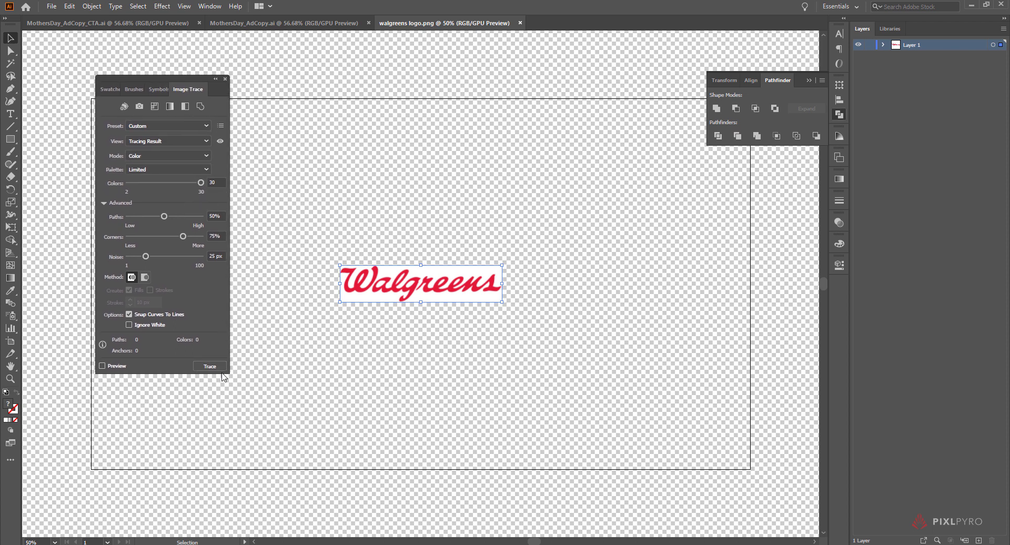
pyautogui.click(213, 367)
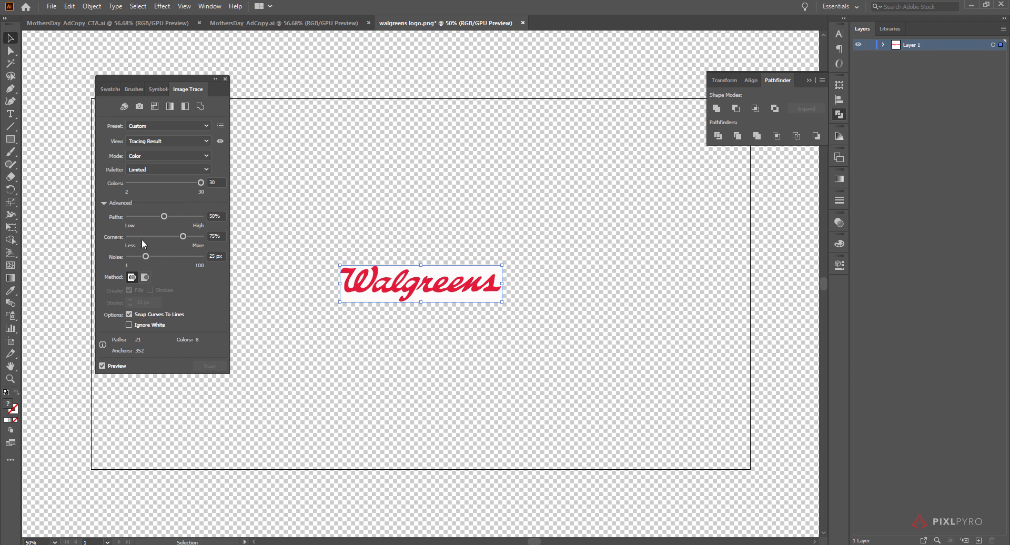
# Step: Refine the logo tracing with Paths at 90%, Corners at 0% and Noise at 16 px
pyautogui.moveTo(164, 217)
pyautogui.mouseDown()
pyautogui.moveTo(194, 219)
pyautogui.moveTo(173, 236)
pyautogui.moveTo(152, 236)
pyautogui.moveTo(225, 255)
pyautogui.mouseUp()
pyautogui.moveTo(146, 257)
pyautogui.mouseDown()
pyautogui.moveTo(201, 256)
pyautogui.moveTo(117, 253)
pyautogui.moveTo(143, 257)
pyautogui.moveTo(125, 237)
pyautogui.mouseUp()
pyautogui.moveTo(146, 258); pyautogui.dragTo(142, 258)
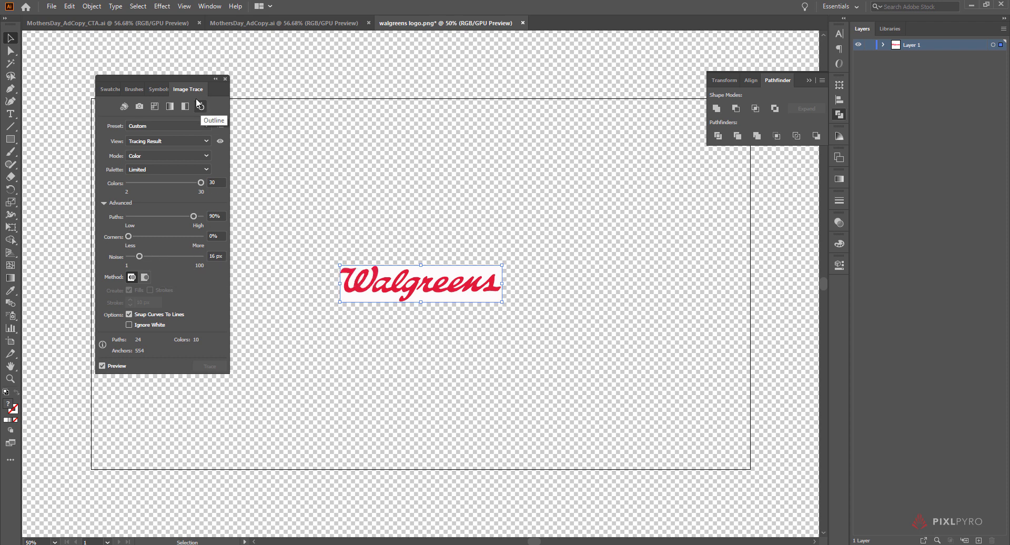
# Step: Expand the traced logo into editable paths, and enlarge it proportionally from its centre to nearly fill the artboard's width
pyautogui.click(92, 6)
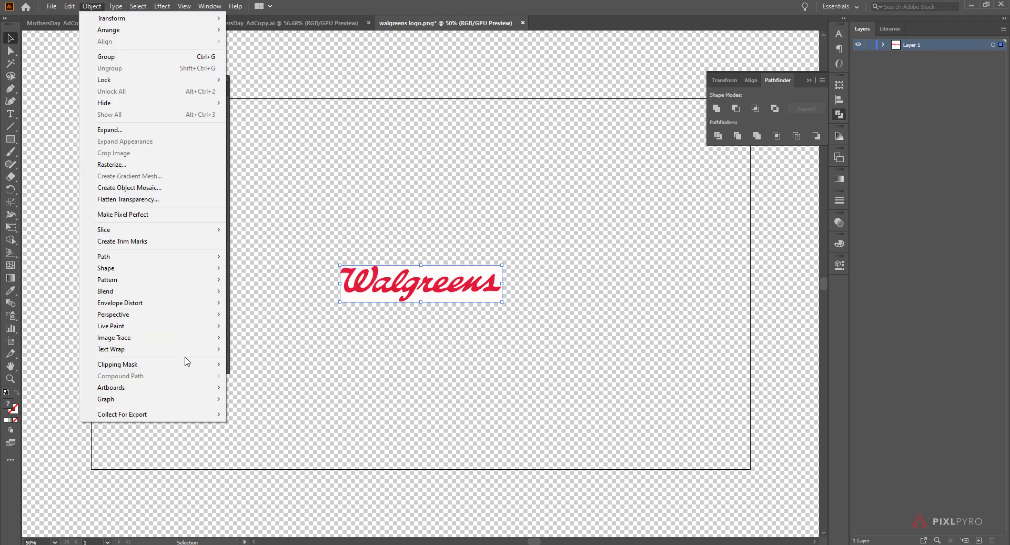
pyautogui.moveTo(184, 338)
pyautogui.click(259, 377)
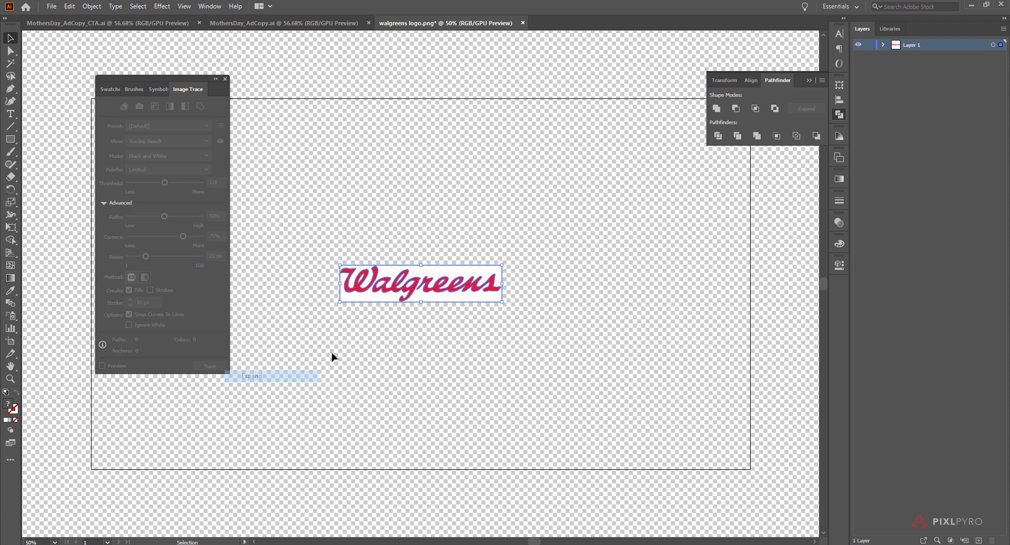
pyautogui.click(225, 79)
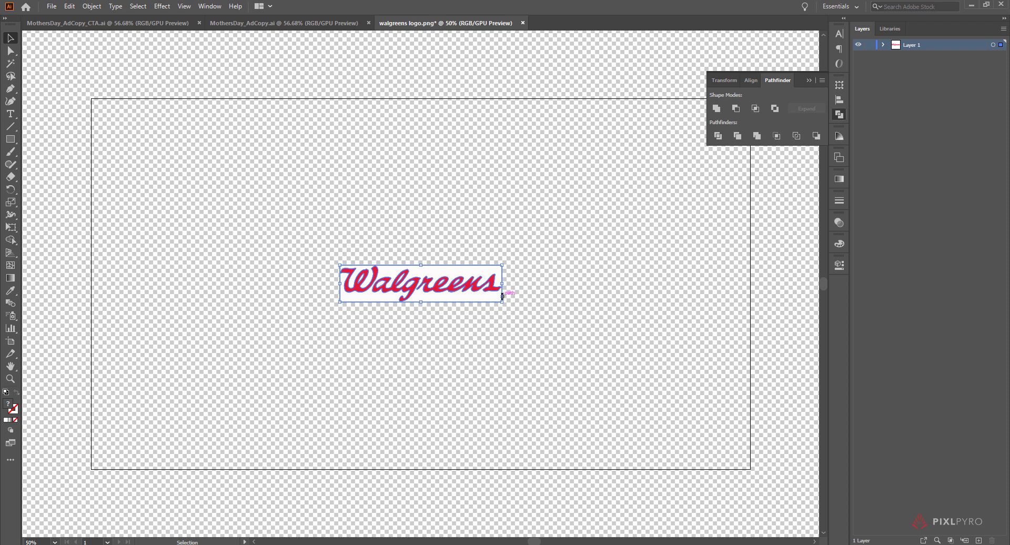
pyautogui.moveTo(502, 303); pyautogui.dragTo(721, 435)
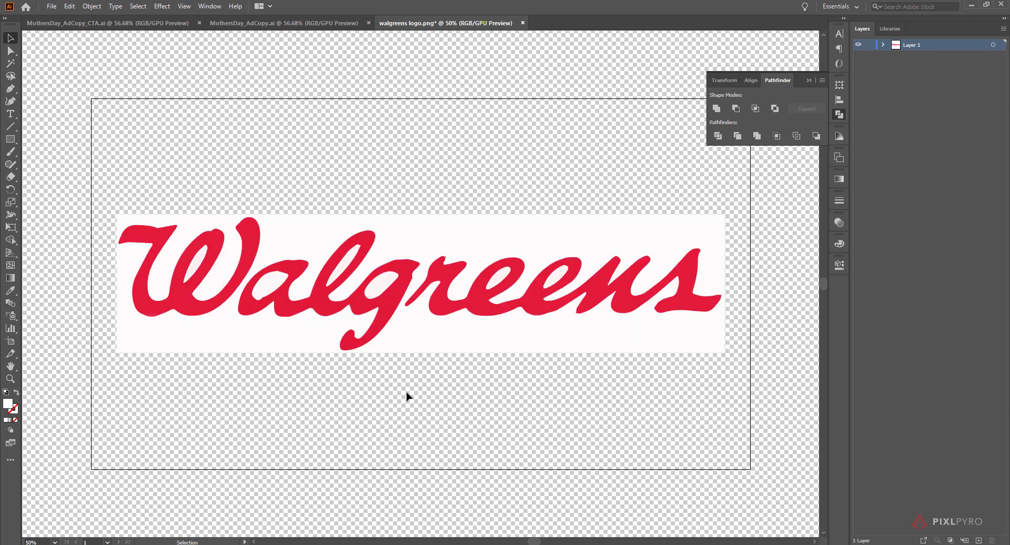
# Step: Delete the white background compound path at the bottom of the expanded logo group
pyautogui.click(883, 45)
pyautogui.click(894, 57)
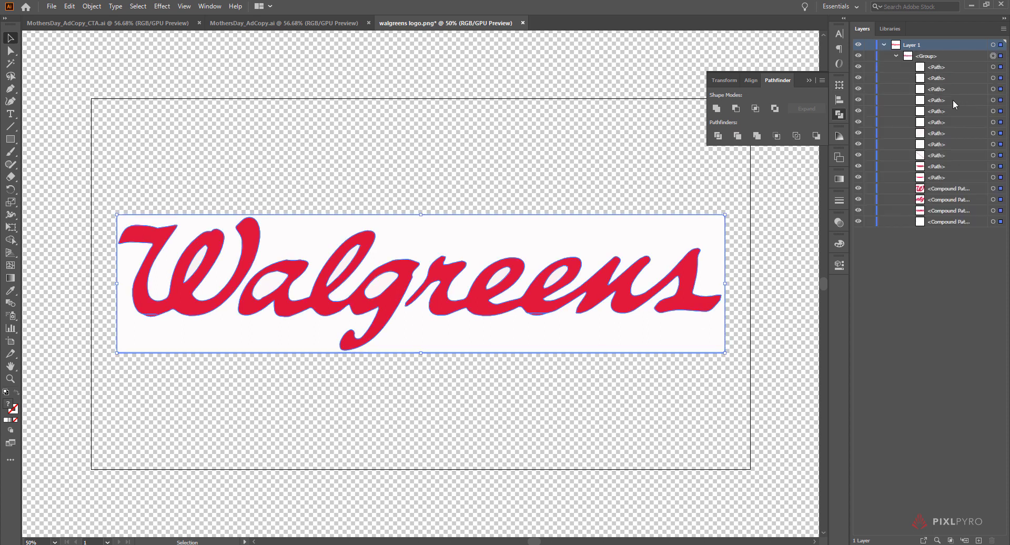
pyautogui.click(992, 221)
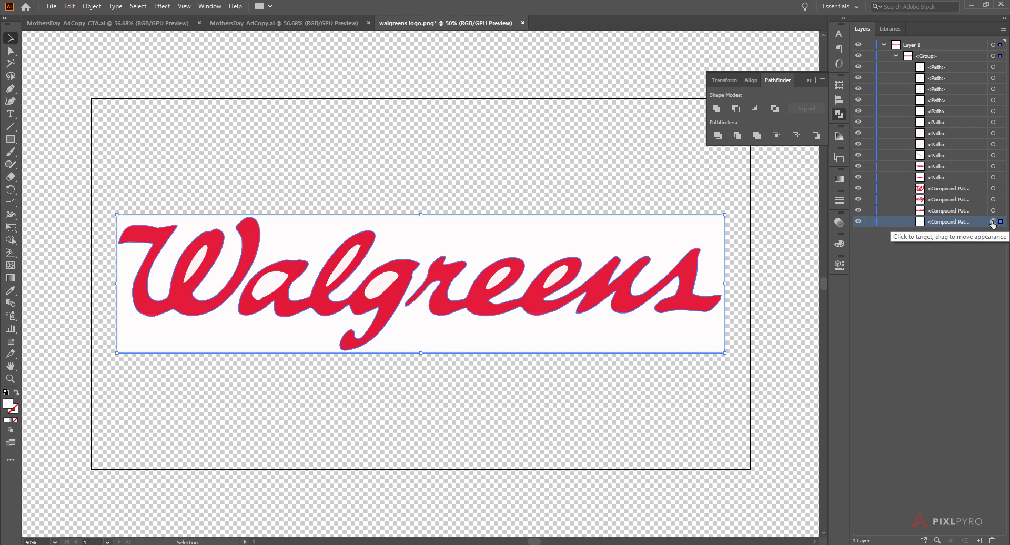
pyautogui.press('Delete')
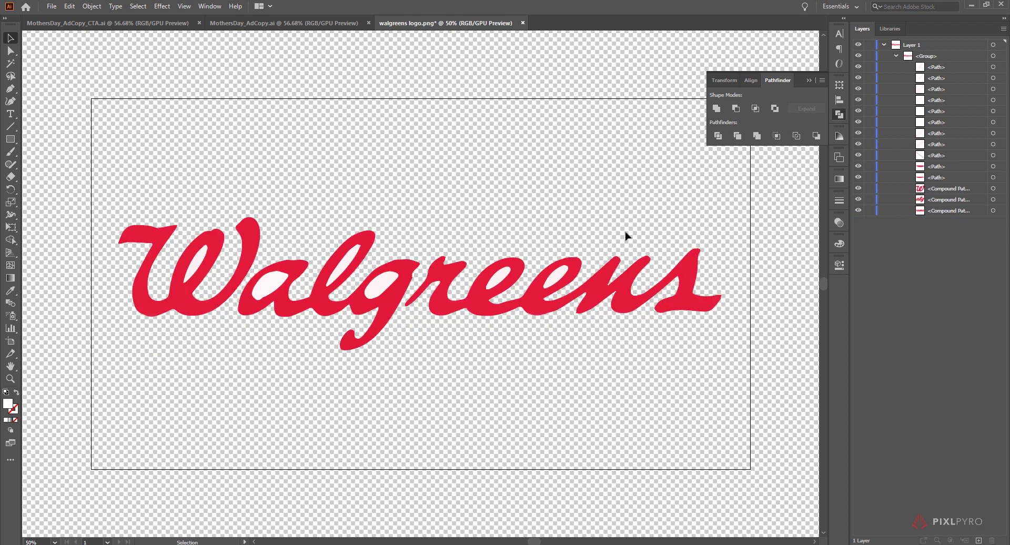
# Step: Delete the white filled shapes inside the letters W, a, l, g and both e's of the logo
pyautogui.press('a')
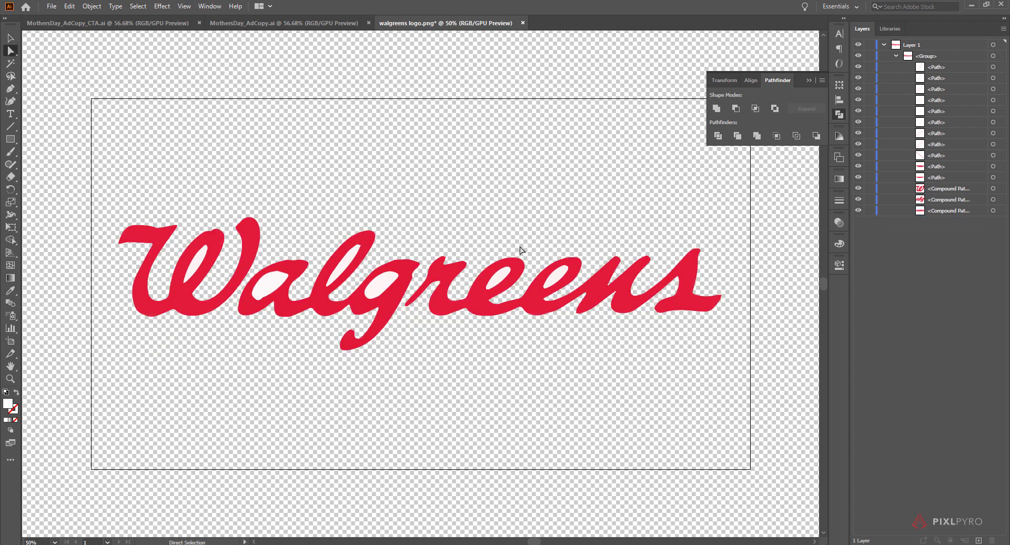
pyautogui.click(199, 262)
pyautogui.keyDown('shift'); pyautogui.click(266, 284); pyautogui.keyUp('shift')
pyautogui.keyDown('shift'); pyautogui.click(343, 265); pyautogui.keyUp('shift')
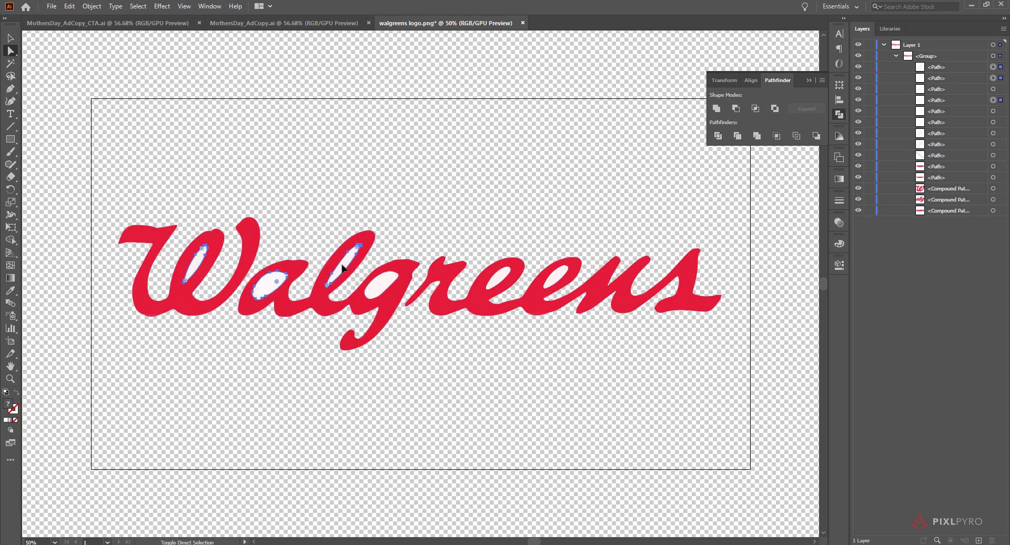
pyautogui.keyDown('shift'); pyautogui.click(379, 285); pyautogui.keyUp('shift')
pyautogui.keyDown('shift'); pyautogui.click(497, 279); pyautogui.keyUp('shift')
pyautogui.keyDown('shift'); pyautogui.click(554, 280); pyautogui.keyUp('shift')
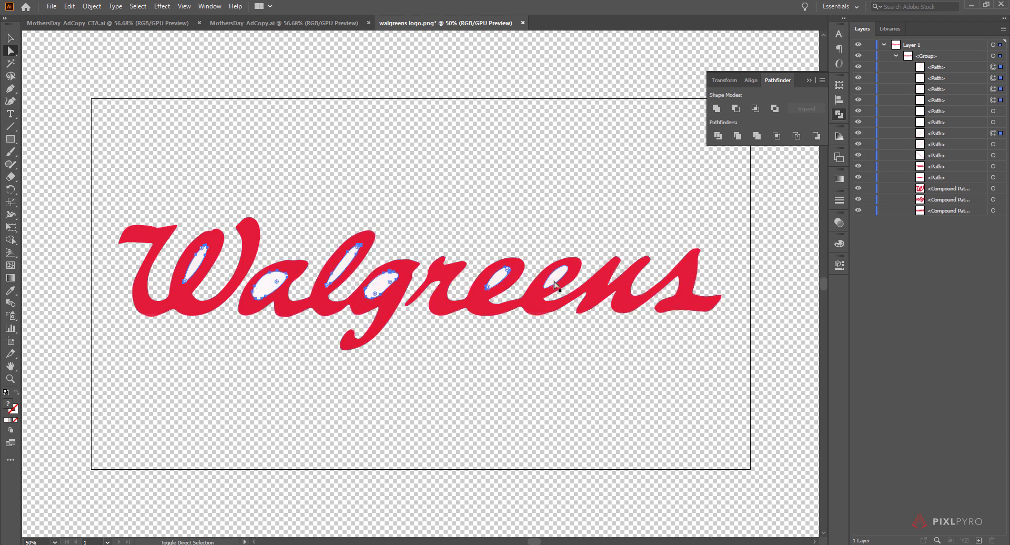
pyautogui.press('Delete')
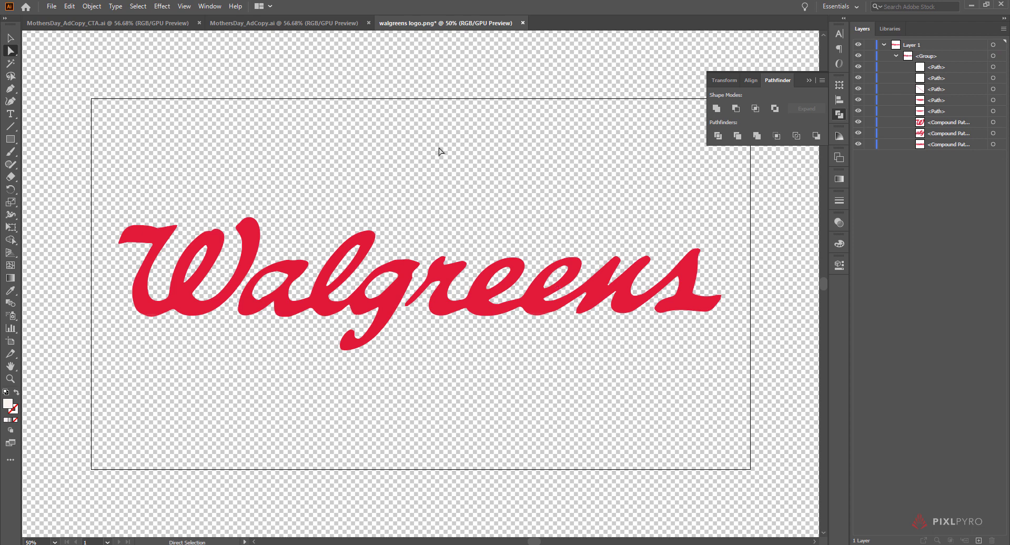
# Step: Save the vector logo as the Adobe Illustrator file "walgreens logo" in the AdobeAero folder, keeping the default Illustrator options
pyautogui.hotkey('ctrl', 'shift', 's')
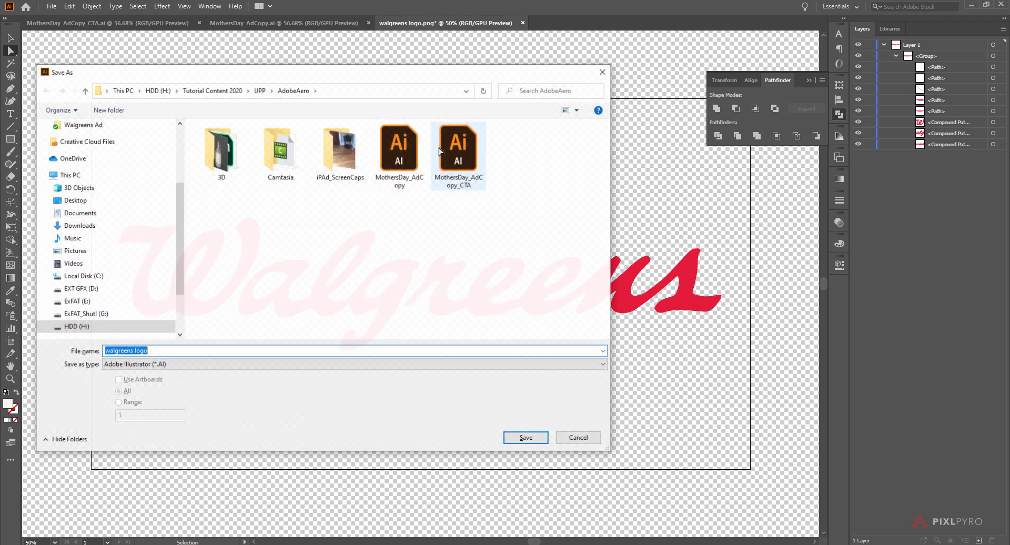
pyautogui.moveTo(363, 72); pyautogui.dragTo(399, 64)
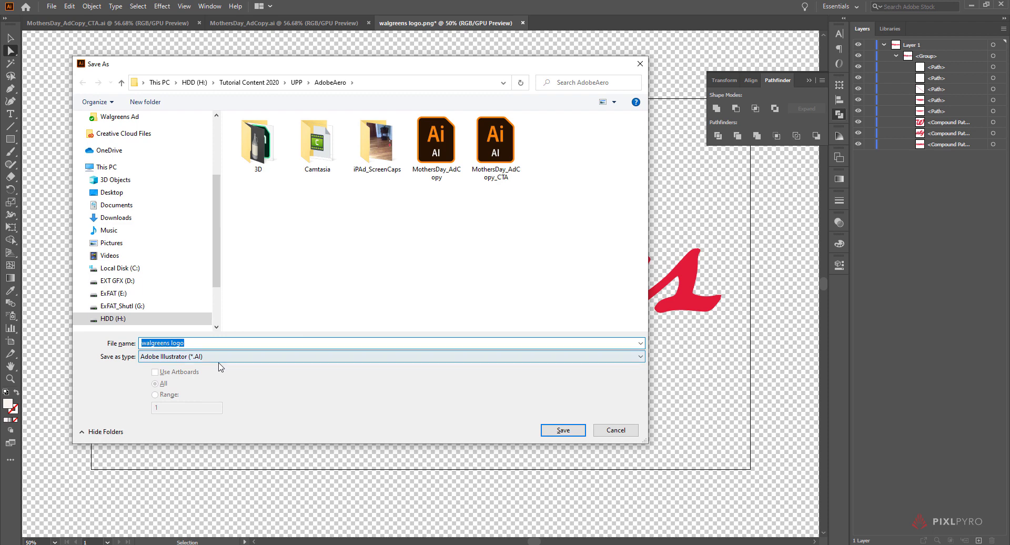
pyautogui.click(562, 429)
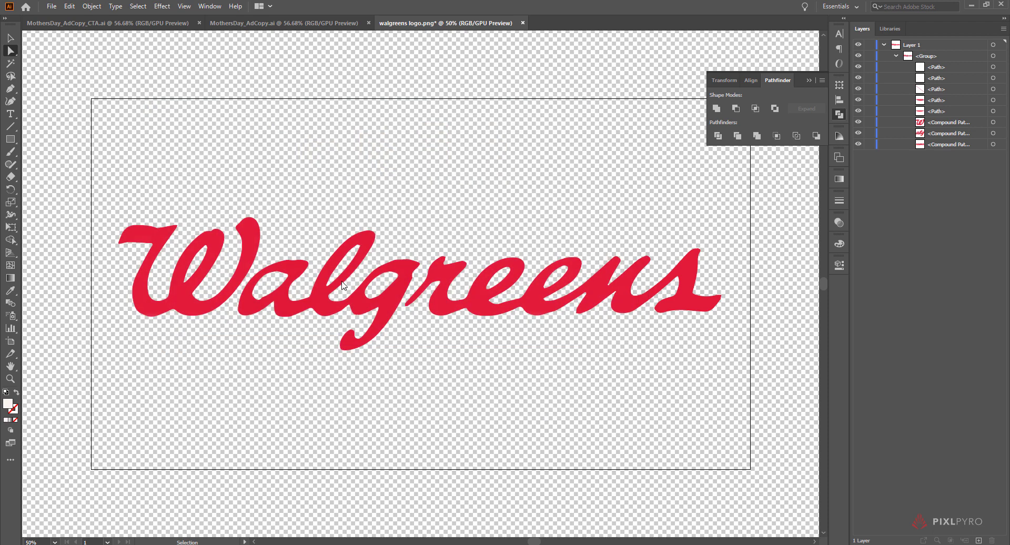
pyautogui.click(551, 429)
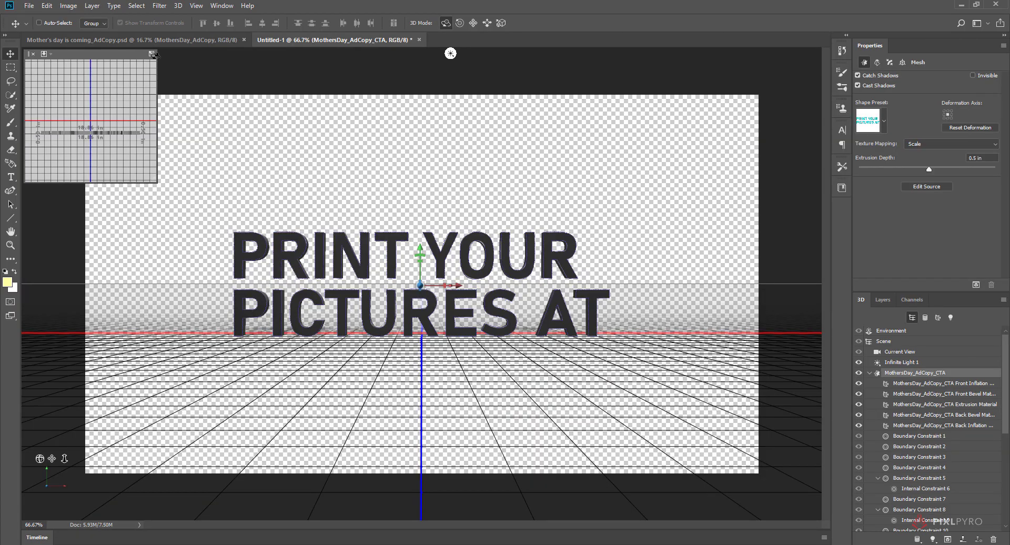
# Step: In Photoshop, create a landscape document from the A4 print preset in pixels, 3508 x 2480 at 300 pixels/inch
pyautogui.click(30, 5)
pyautogui.click(38, 17)
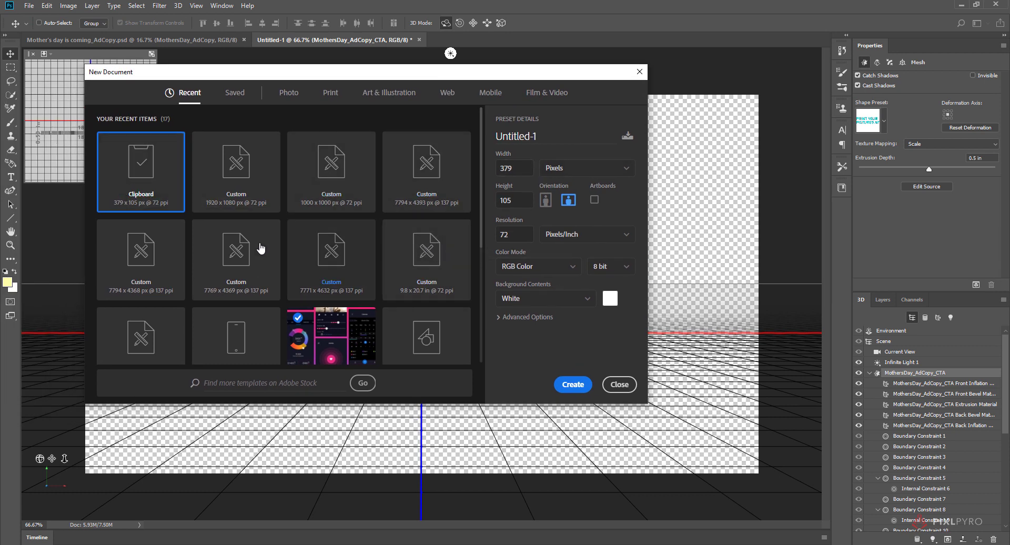
pyautogui.click(324, 93)
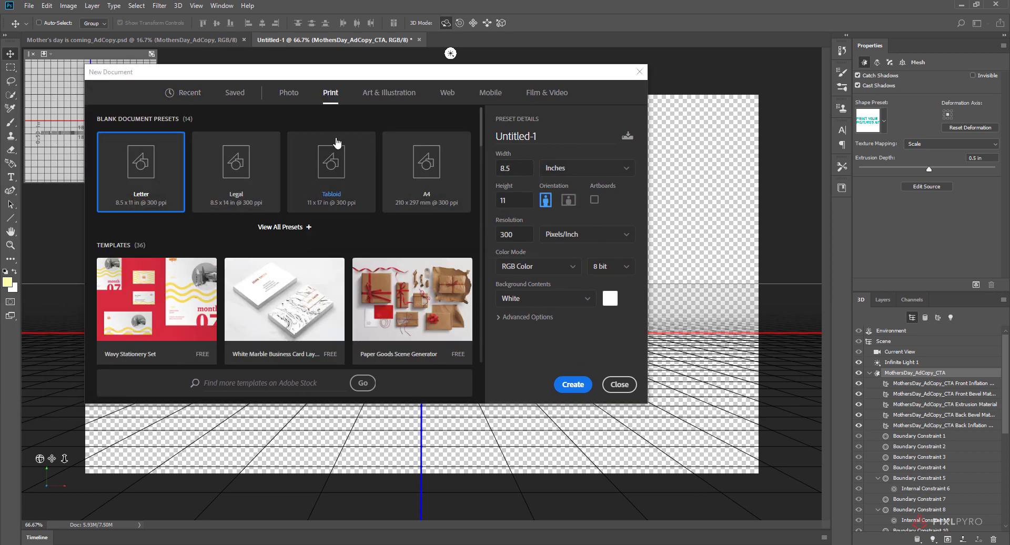
pyautogui.click(428, 173)
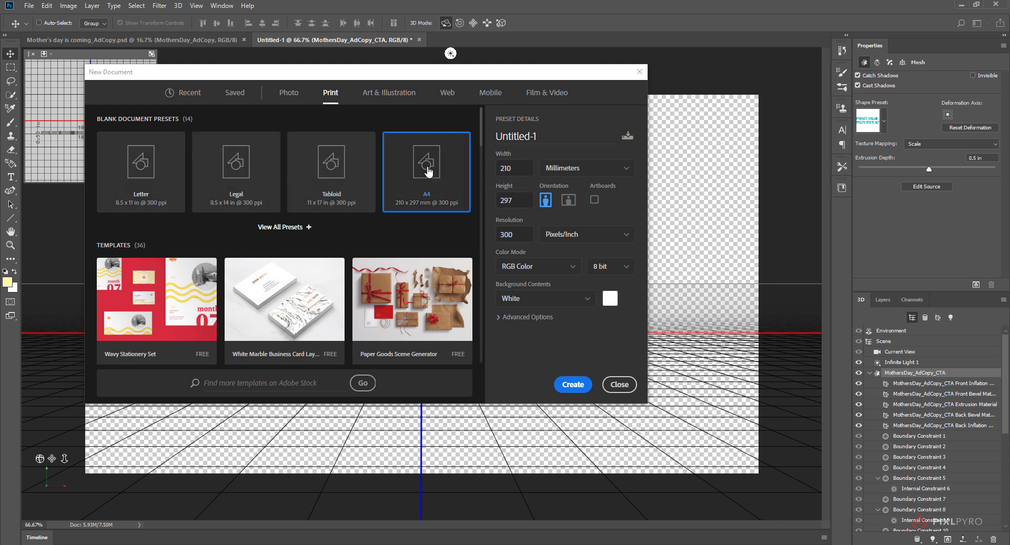
pyautogui.click(593, 167)
pyautogui.click(578, 186)
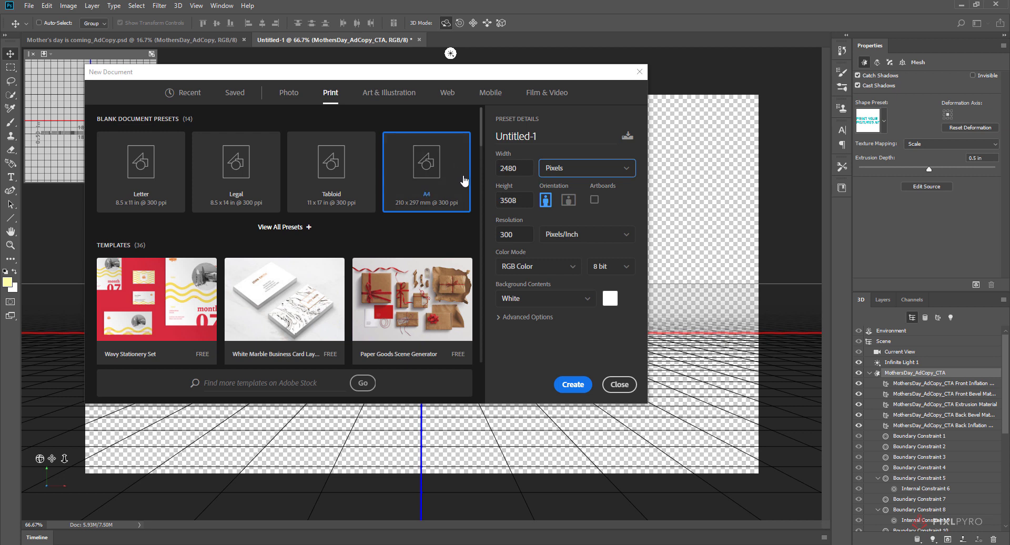
pyautogui.click(568, 199)
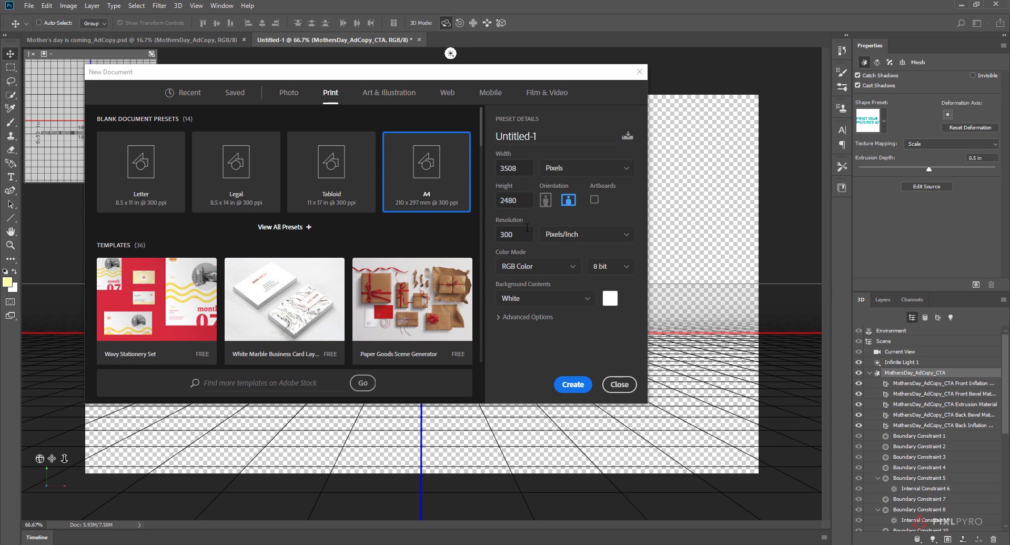
pyautogui.click(571, 385)
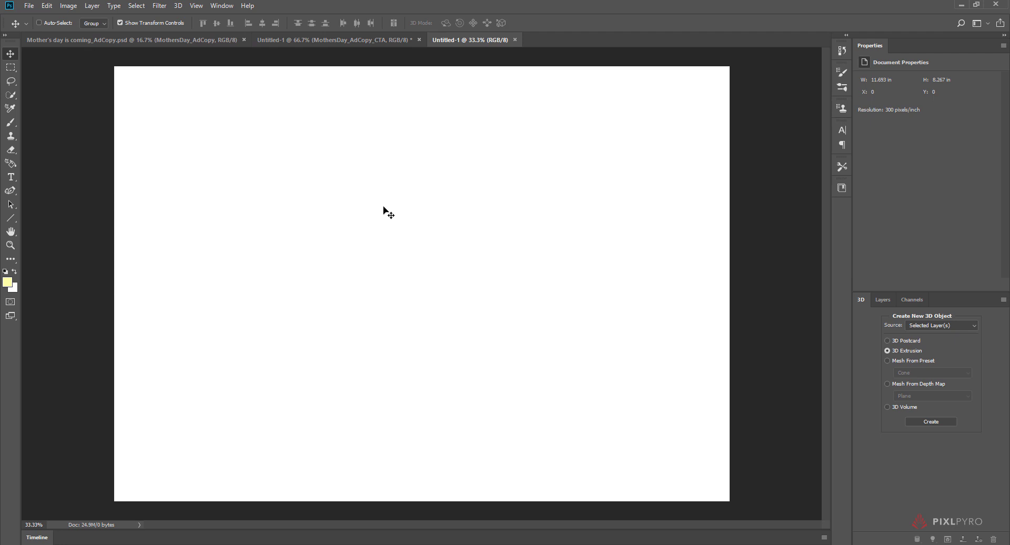
# Step: Place the "walgreens logo" Illustrator file as an embedded smart object cropped to its bounding box, and display the document's layers
pyautogui.click(29, 6)
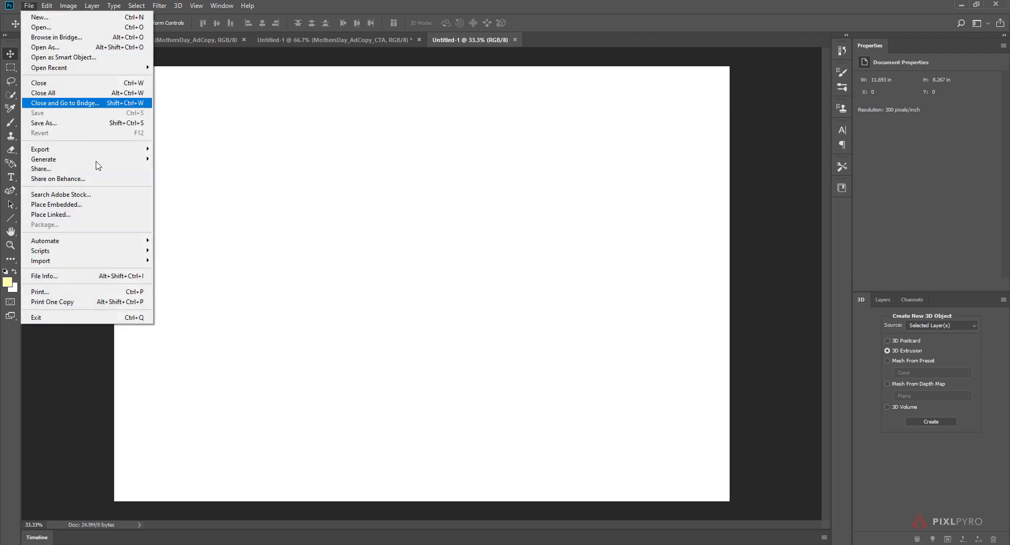
pyautogui.click(81, 209)
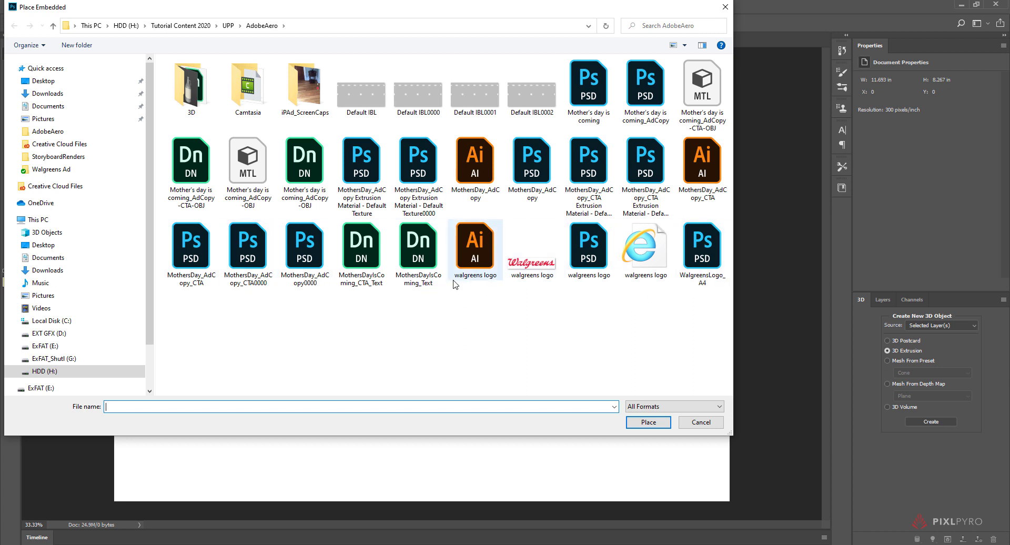
pyautogui.click(473, 247)
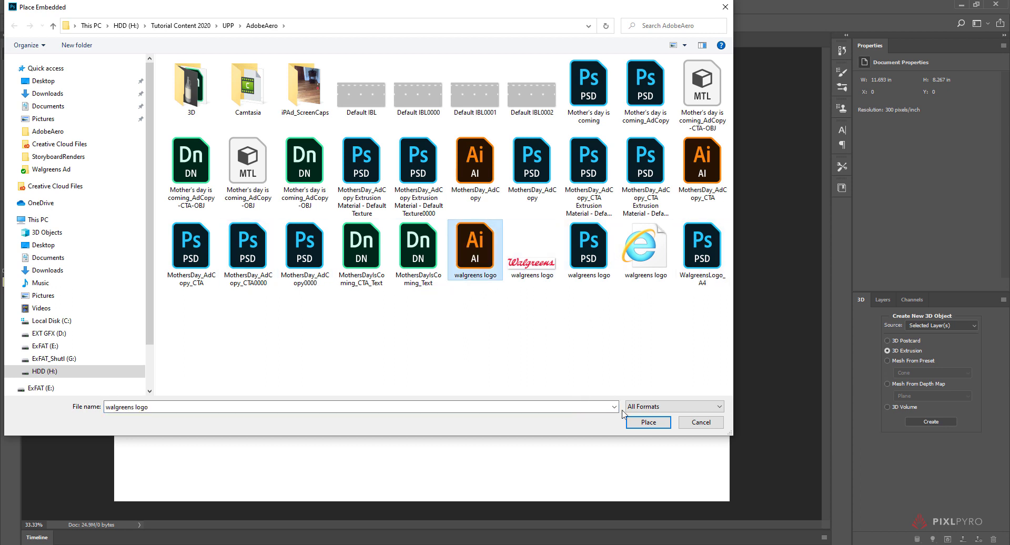
pyautogui.click(648, 422)
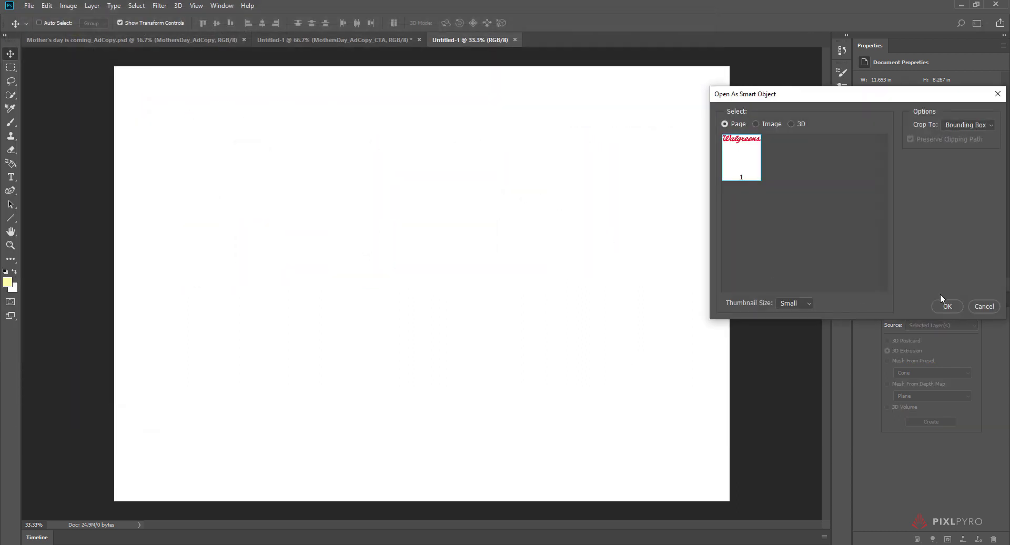
pyautogui.click(944, 305)
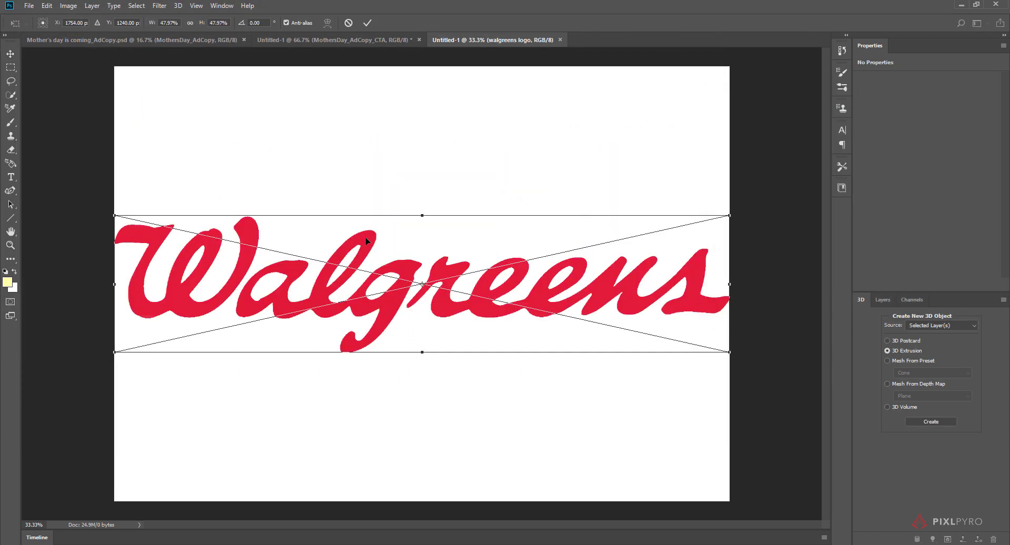
pyautogui.press('Return')
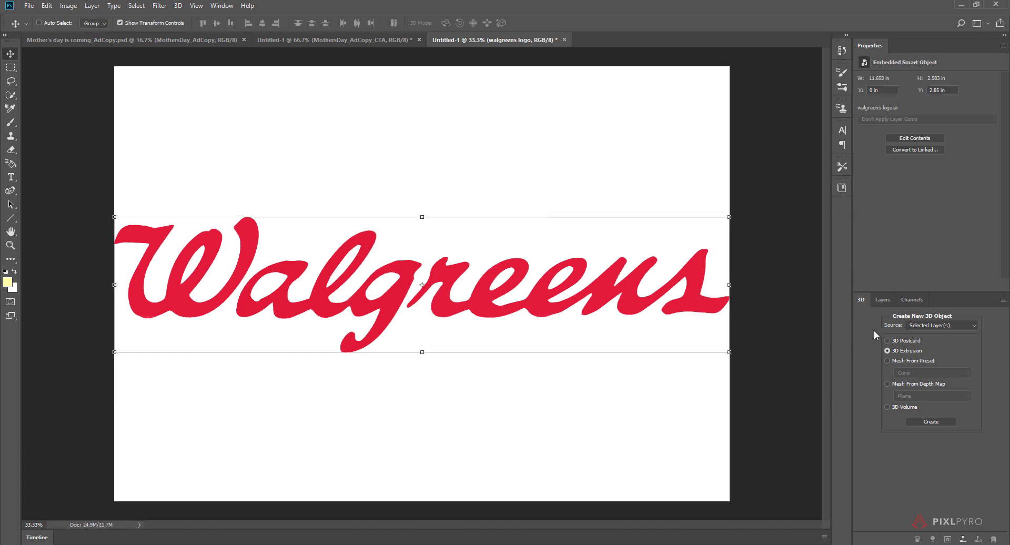
pyautogui.click(880, 300)
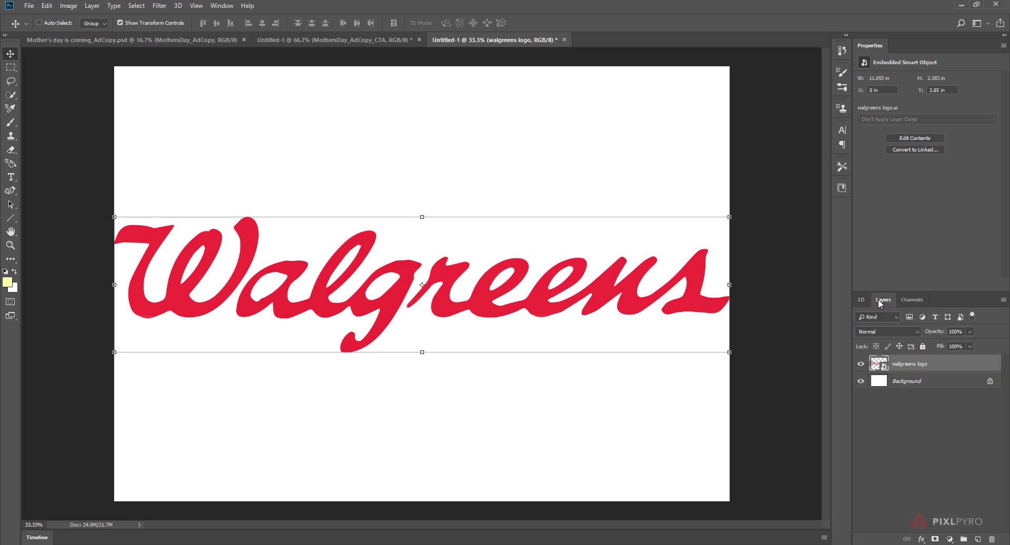
# Step: Convert the locked white Background into a regular layer with the default settings and delete it
pyautogui.doubleClick(914, 386)
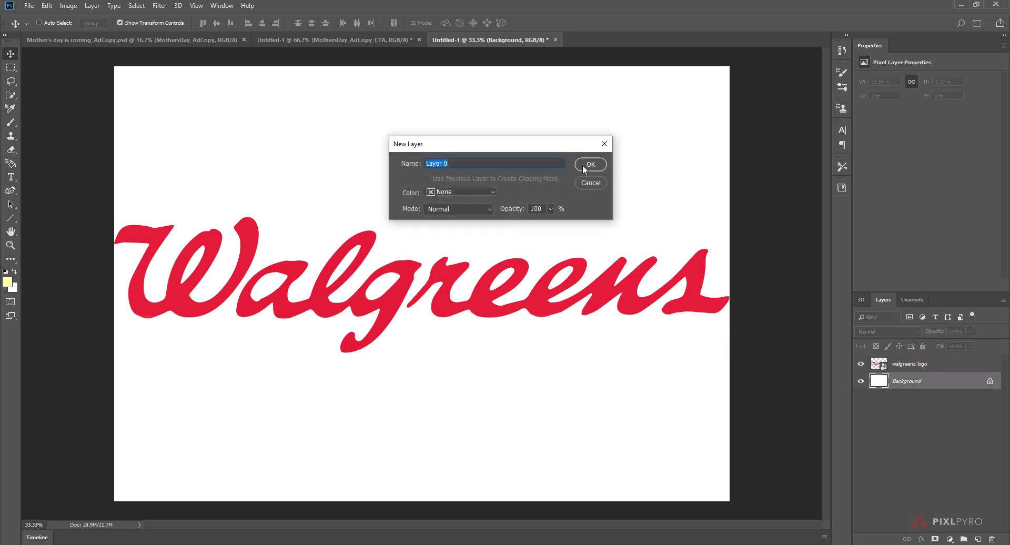
pyautogui.click(585, 163)
pyautogui.moveTo(924, 387); pyautogui.dragTo(992, 539)
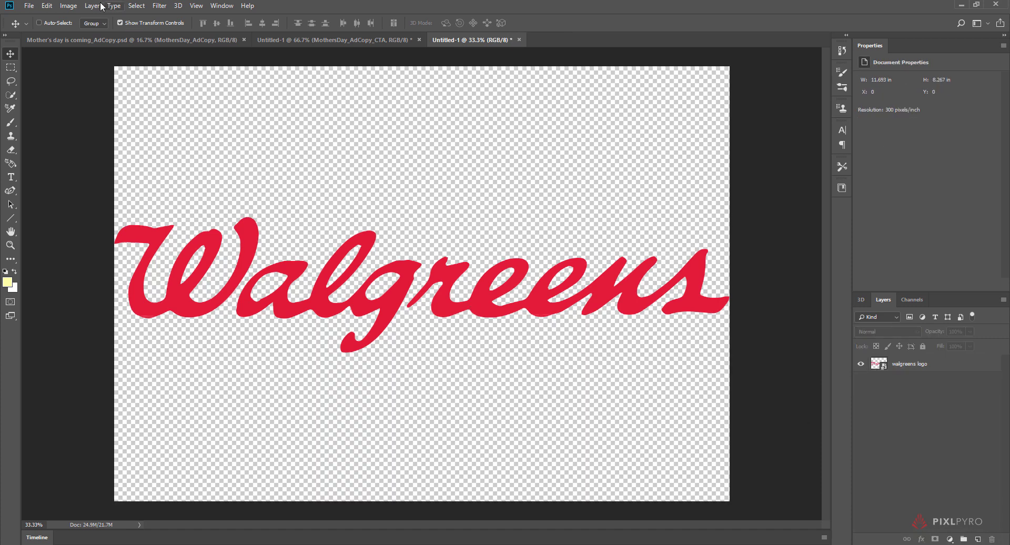
# Step: Enlarge the image to a height of 3508 pixels with width and height linked, for 4962 x 3508 pixels at 300 pixels/inch
pyautogui.click(70, 6)
pyautogui.click(83, 84)
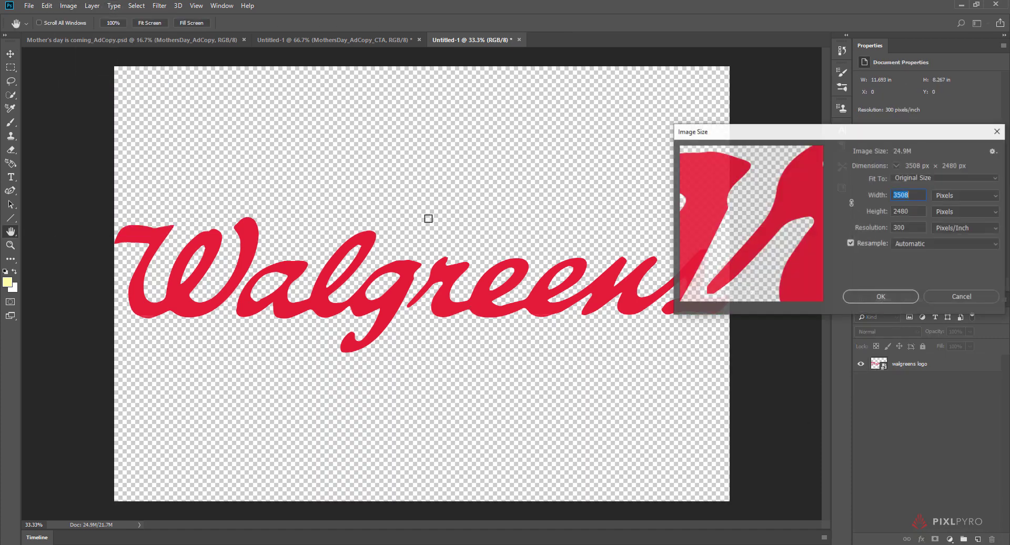
pyautogui.moveTo(759, 131); pyautogui.dragTo(329, 91)
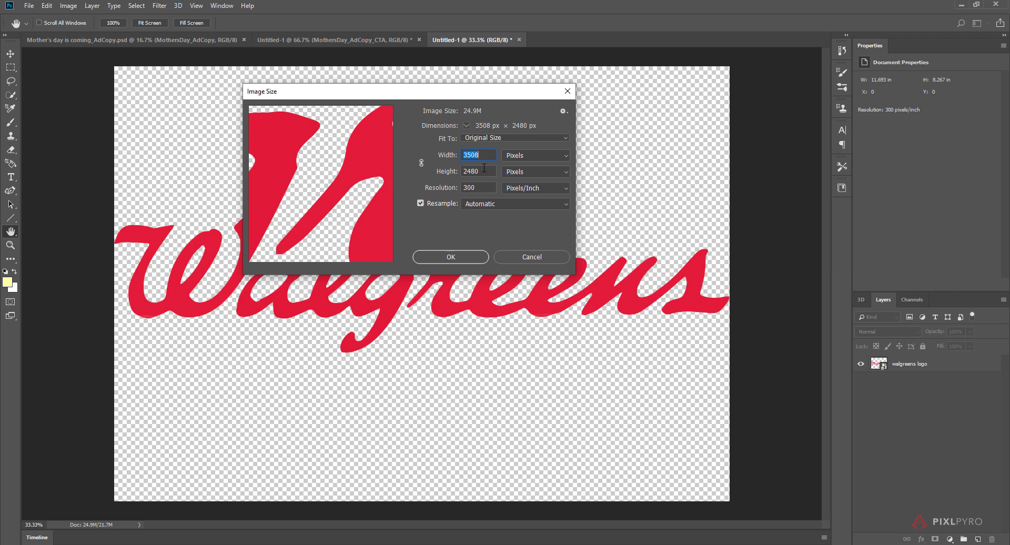
pyautogui.click(420, 163)
pyautogui.moveTo(485, 173); pyautogui.dragTo(442, 175)
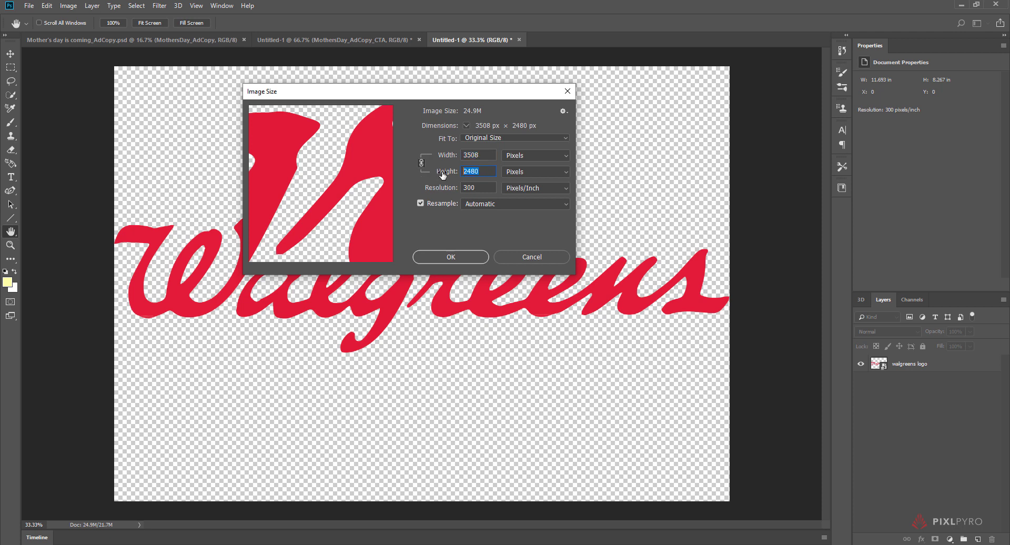
pyautogui.write('3500')
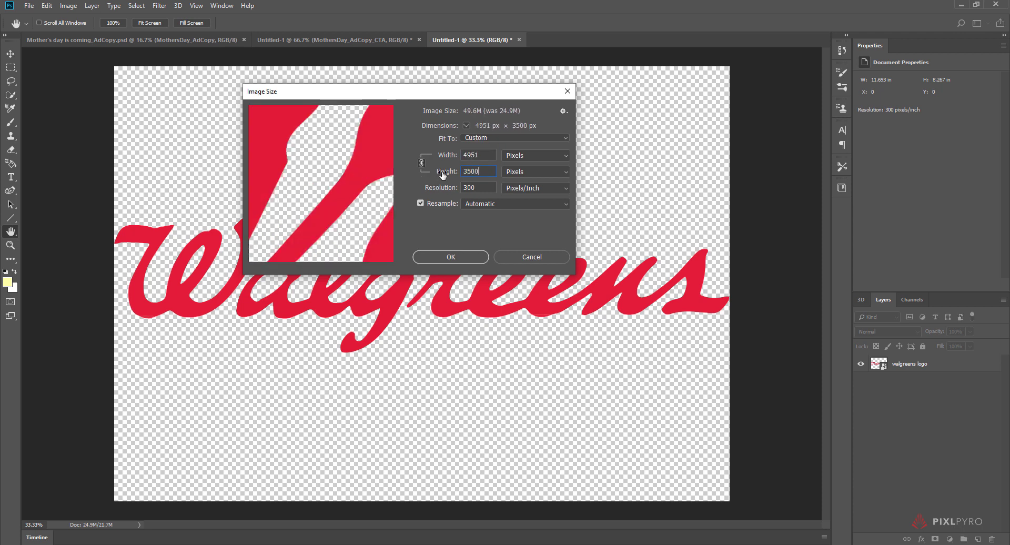
pyautogui.press('BackSpace')
pyautogui.write('8')
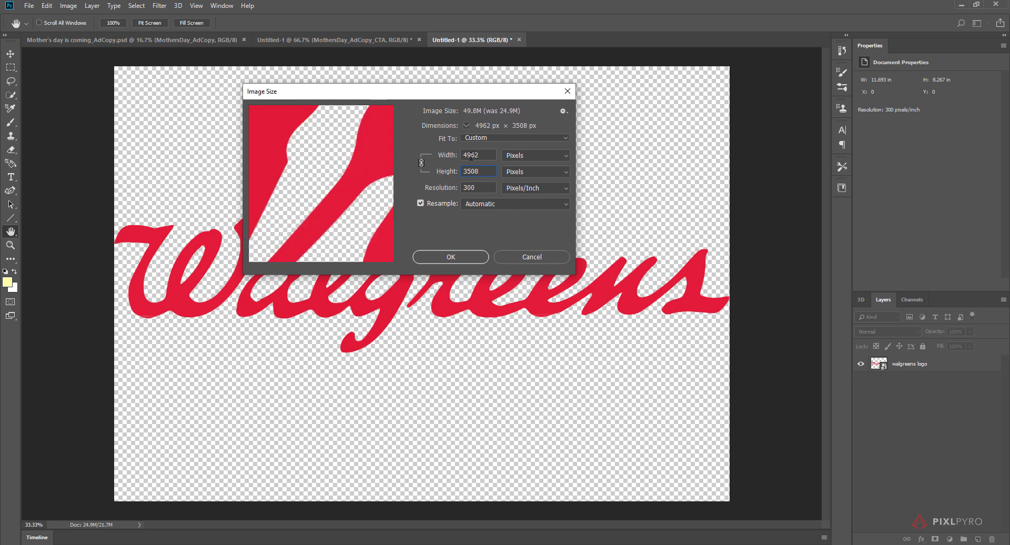
pyautogui.click(450, 257)
pyautogui.press('v')
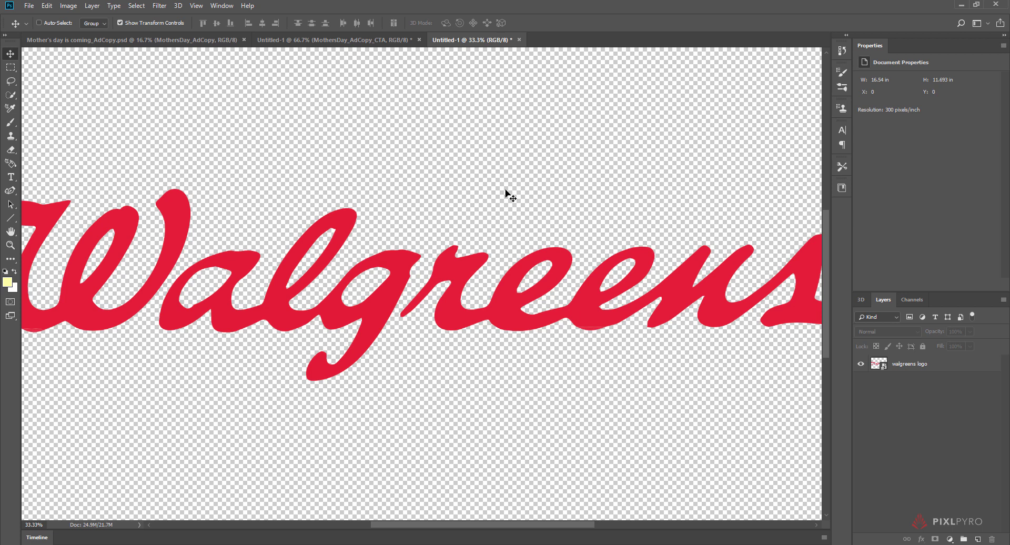
pyautogui.hotkey('ctrl', '-')
pyautogui.hotkey('ctrl', '-')
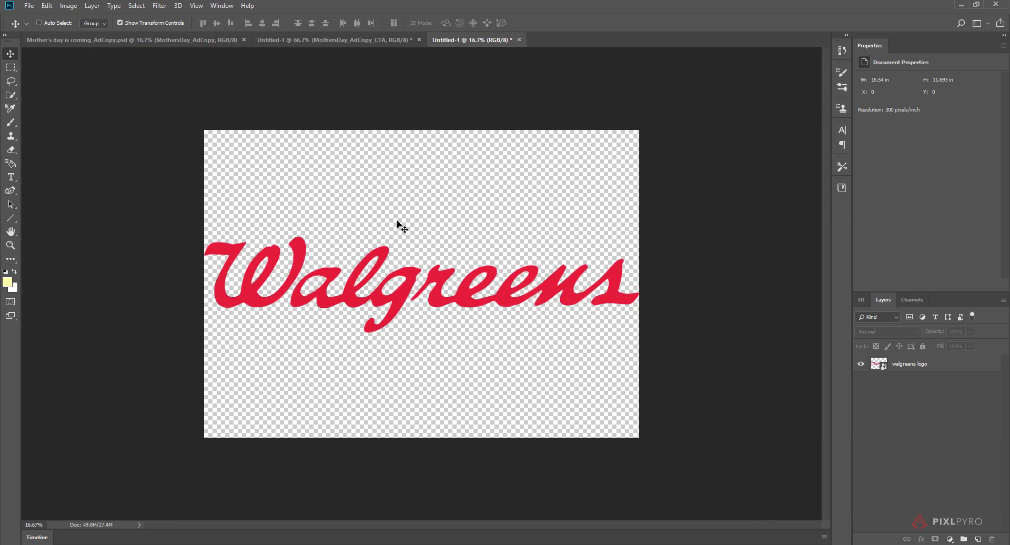
pyautogui.hotkey('ctrl', '+')
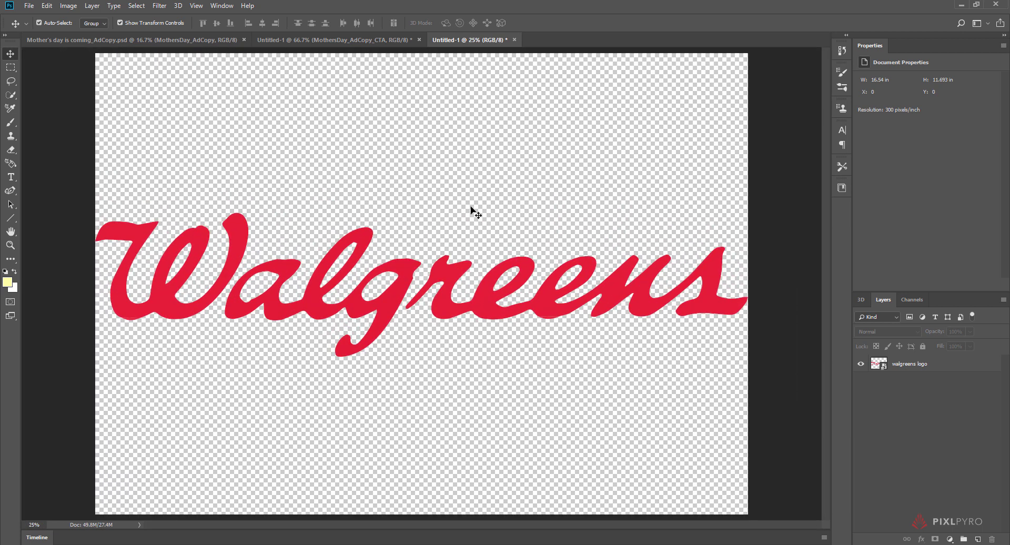
# Step: Save the document as the Photoshop file "WalgreensLogo_A4_Large" in the AdobeAero folder, with layers included
pyautogui.hotkey('ctrl', 's')
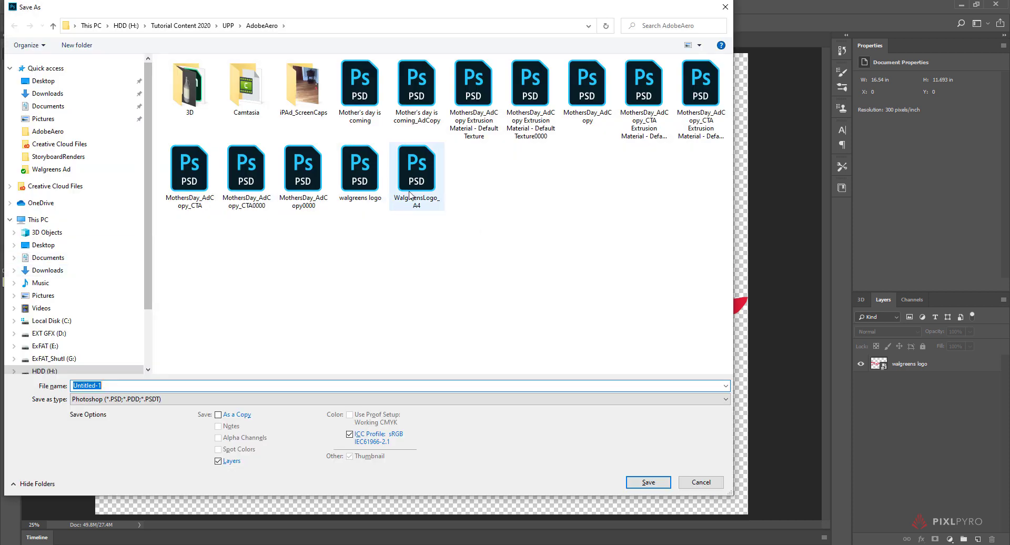
pyautogui.write('Wal')
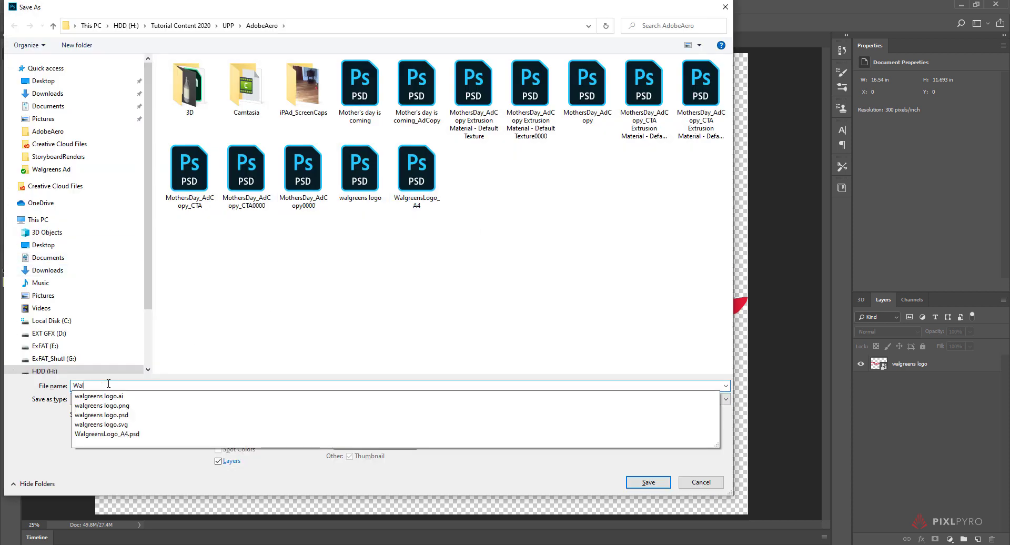
pyautogui.write('greensLogo_A')
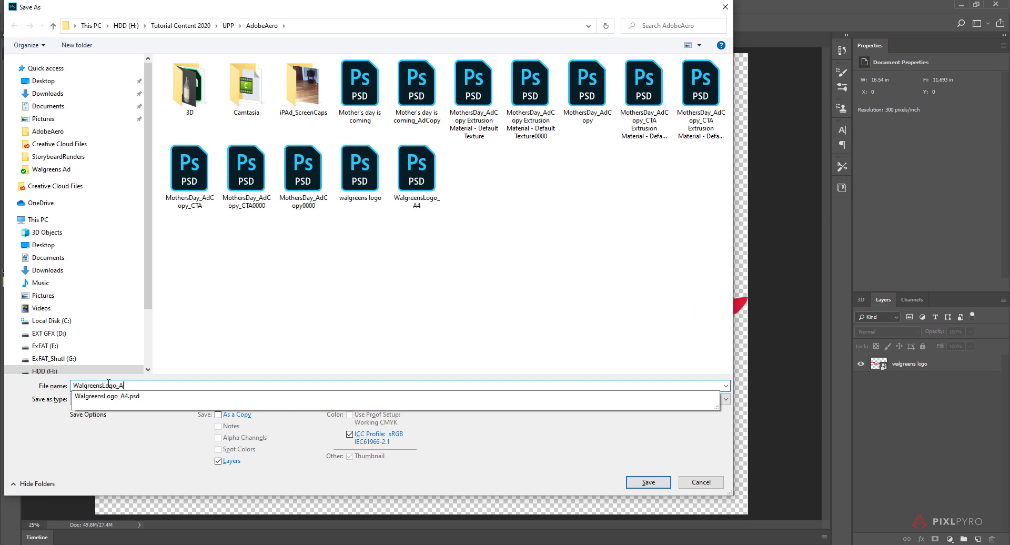
pyautogui.write('4_Large')
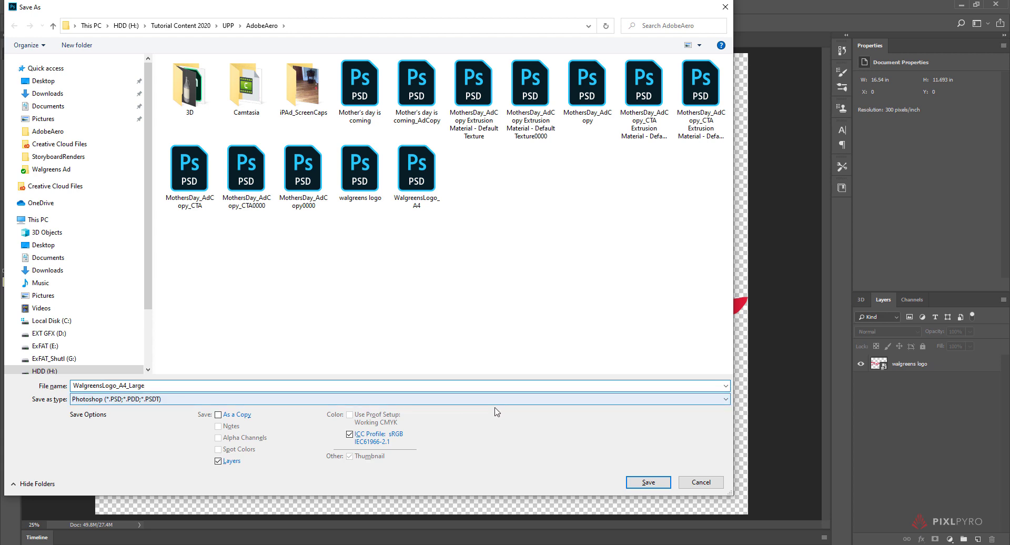
pyautogui.click(648, 482)
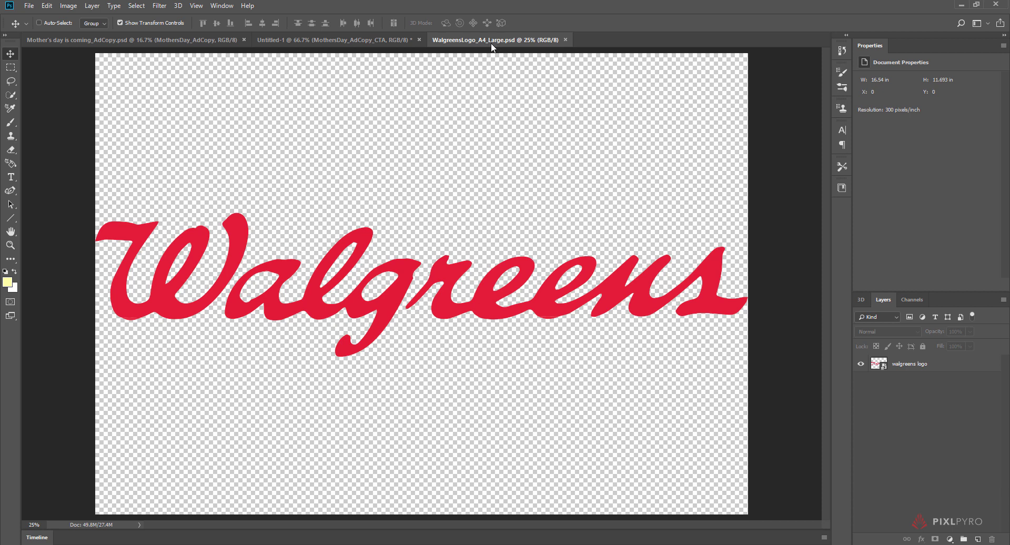
# Step: In File Explorer, copy "WalgreensLogo_A4_Large" from AdobeAero into the "Walgreens Ad" folder of Creative Cloud Files, check it there, and return to Photoshop
pyautogui.moveTo(0, 179); pyautogui.dragTo(555, 88)
pyautogui.click(225, 253)
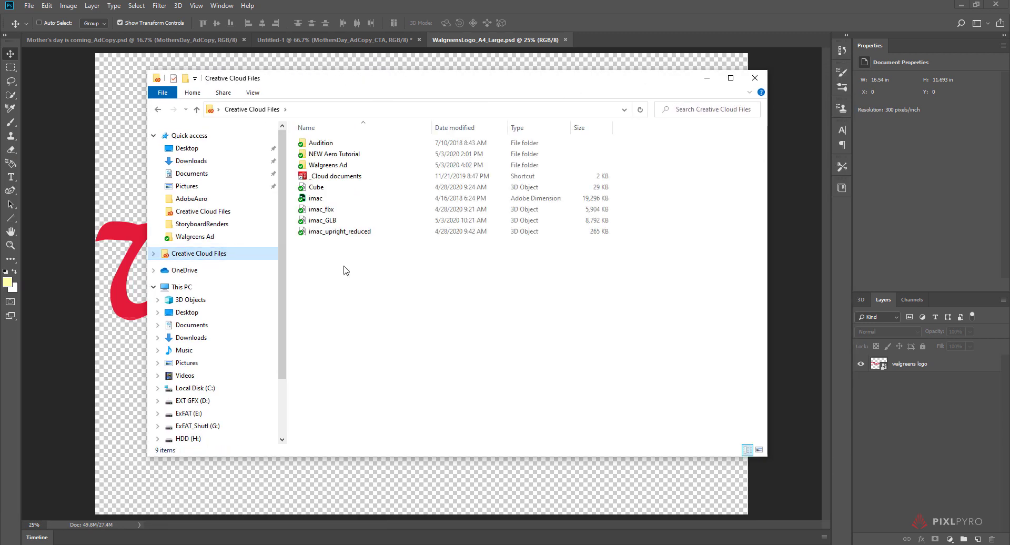
pyautogui.click(226, 199)
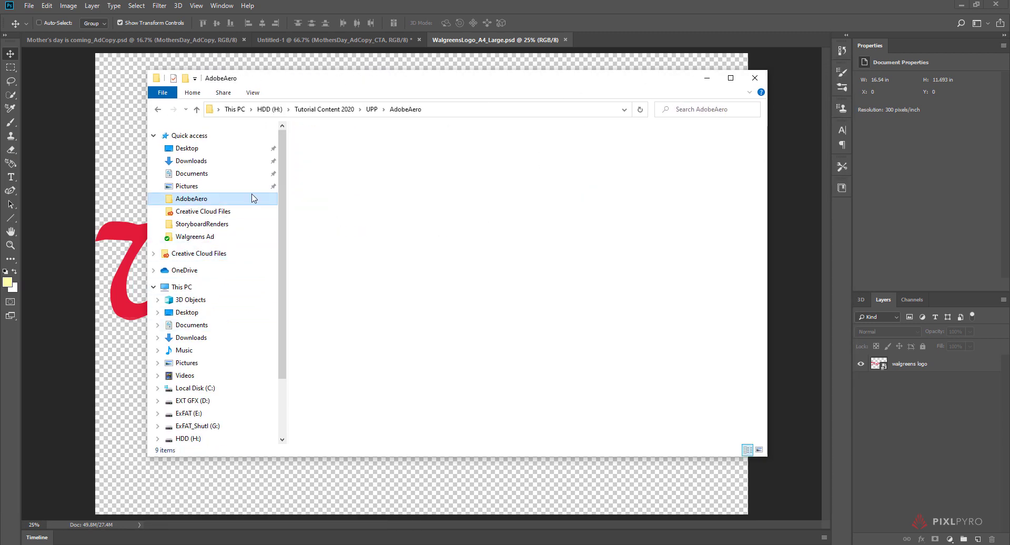
pyautogui.scroll(-1, 445, 231)
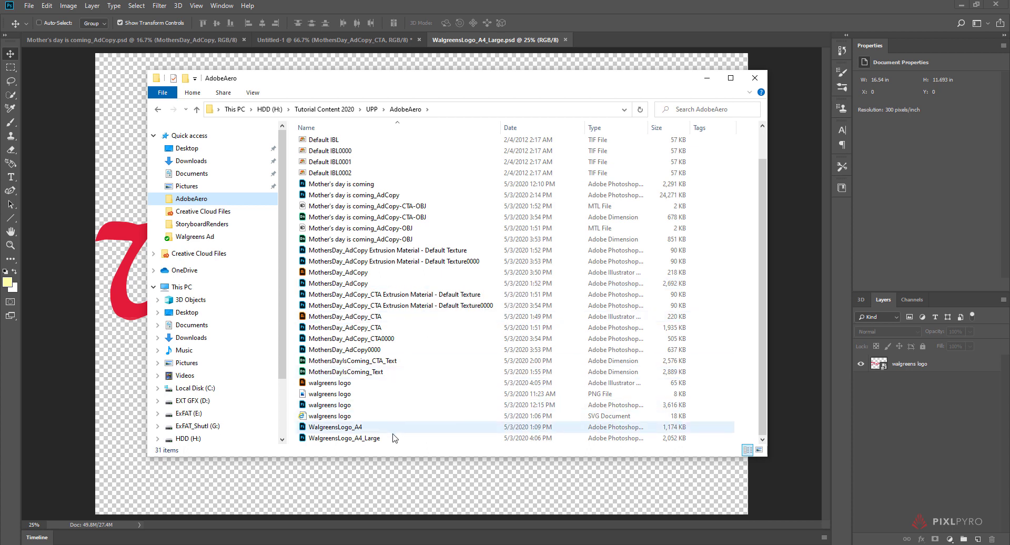
pyautogui.click(368, 437)
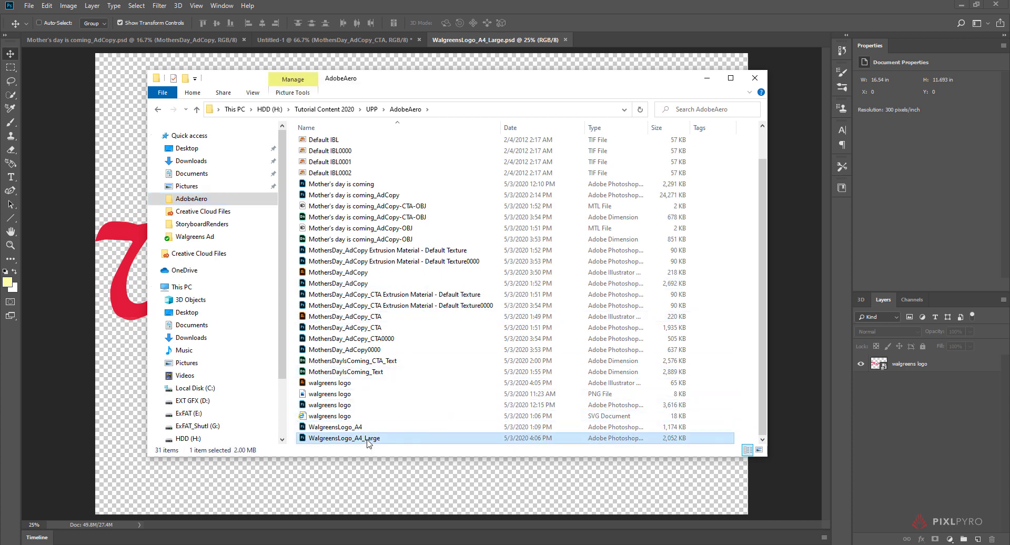
pyautogui.moveTo(367, 440); pyautogui.dragTo(209, 295)
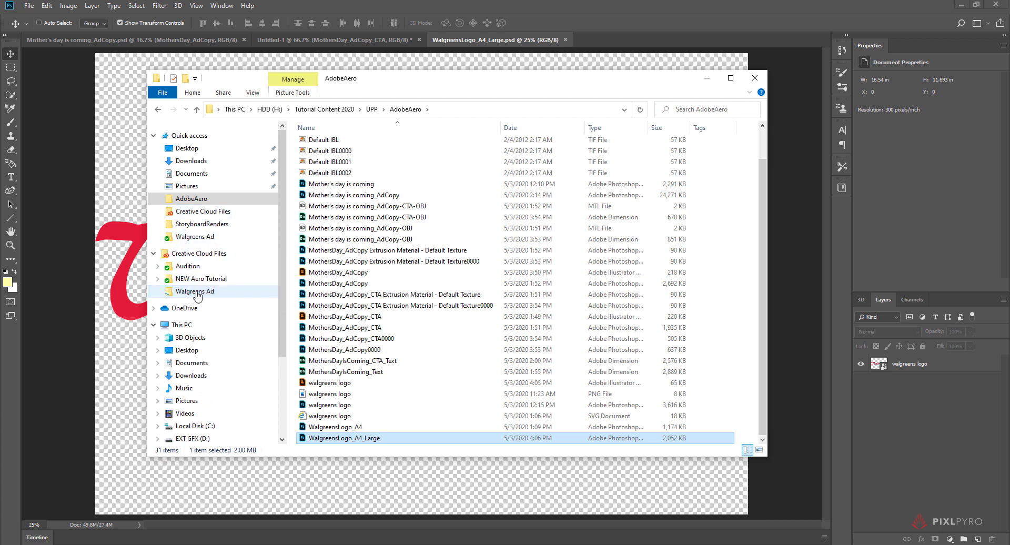
pyautogui.click(209, 293)
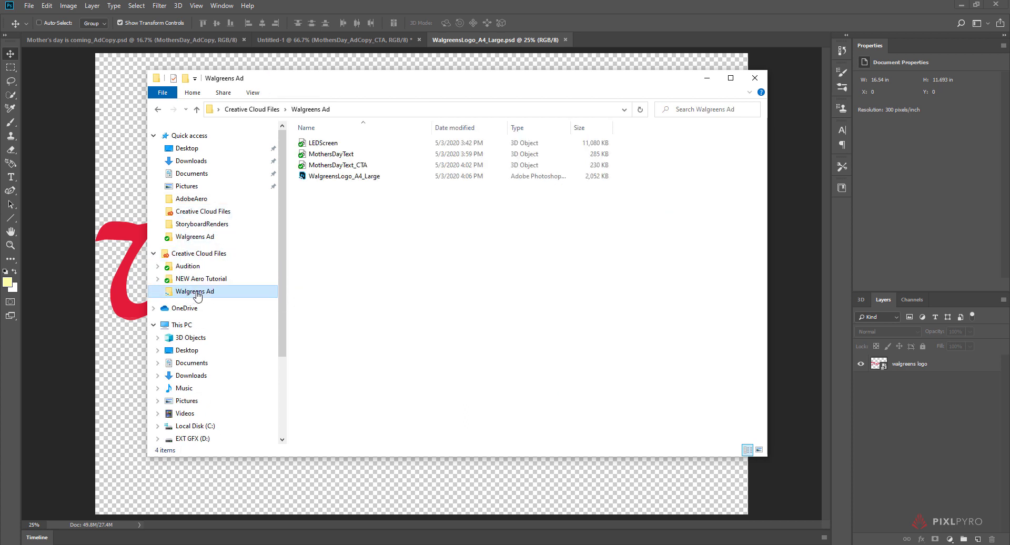
pyautogui.click(355, 178)
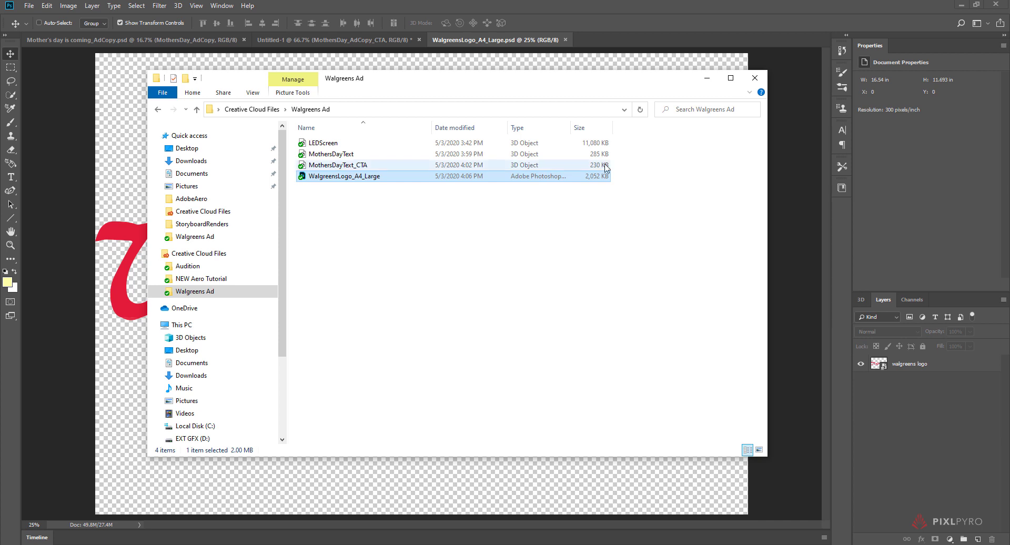
pyautogui.click(328, 211)
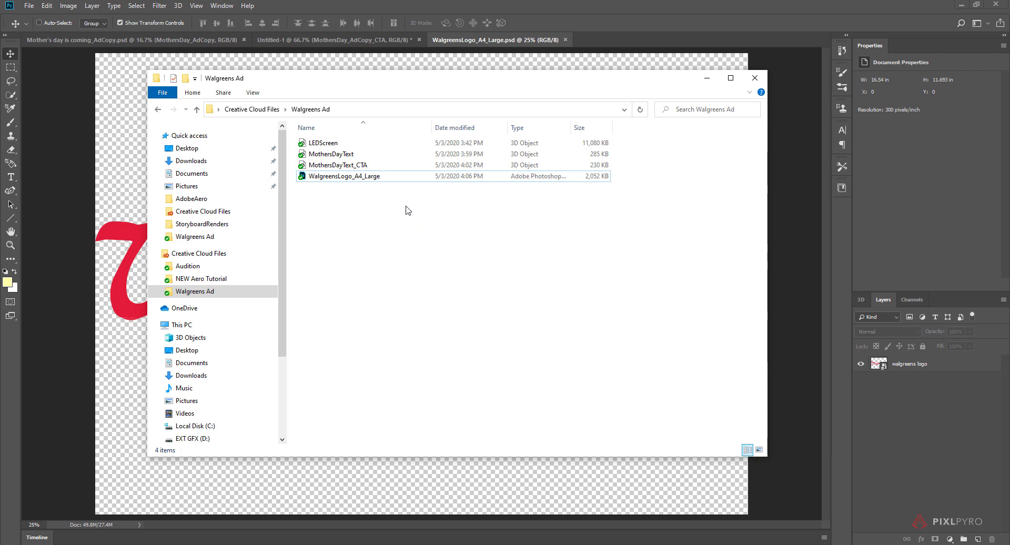
pyautogui.hotkey('alt', 'Tab')
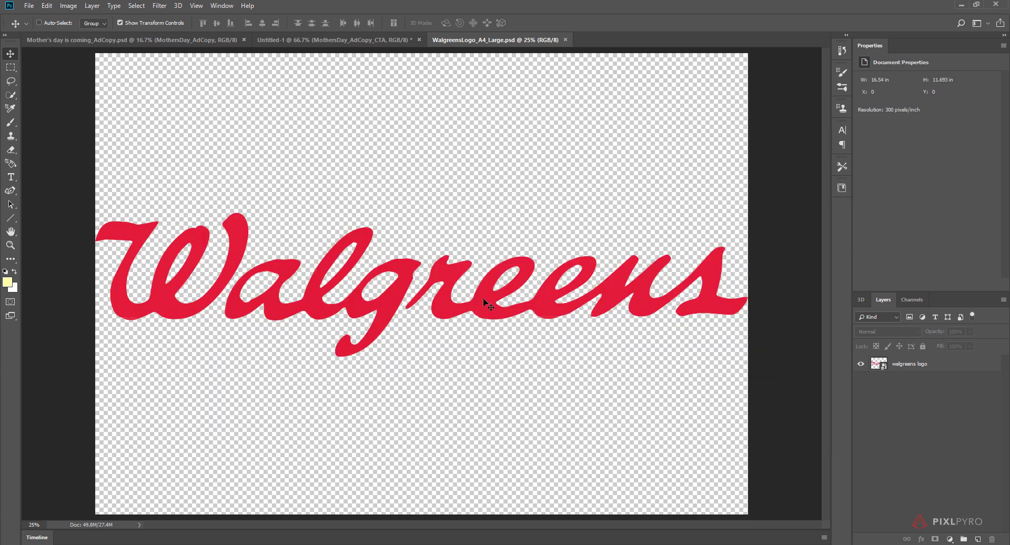